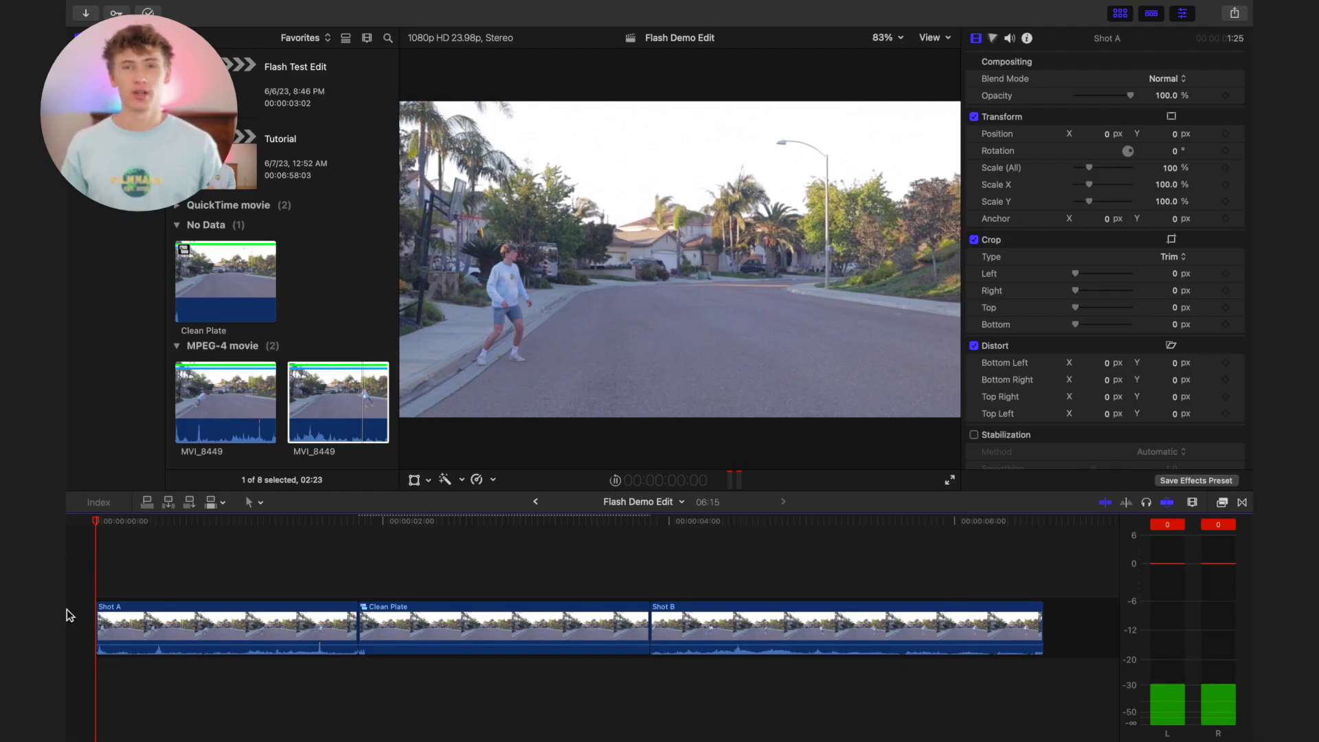
# Step: Review the edit from the start, then trim Shot A's end to the skimmed frame
pyautogui.press('space')
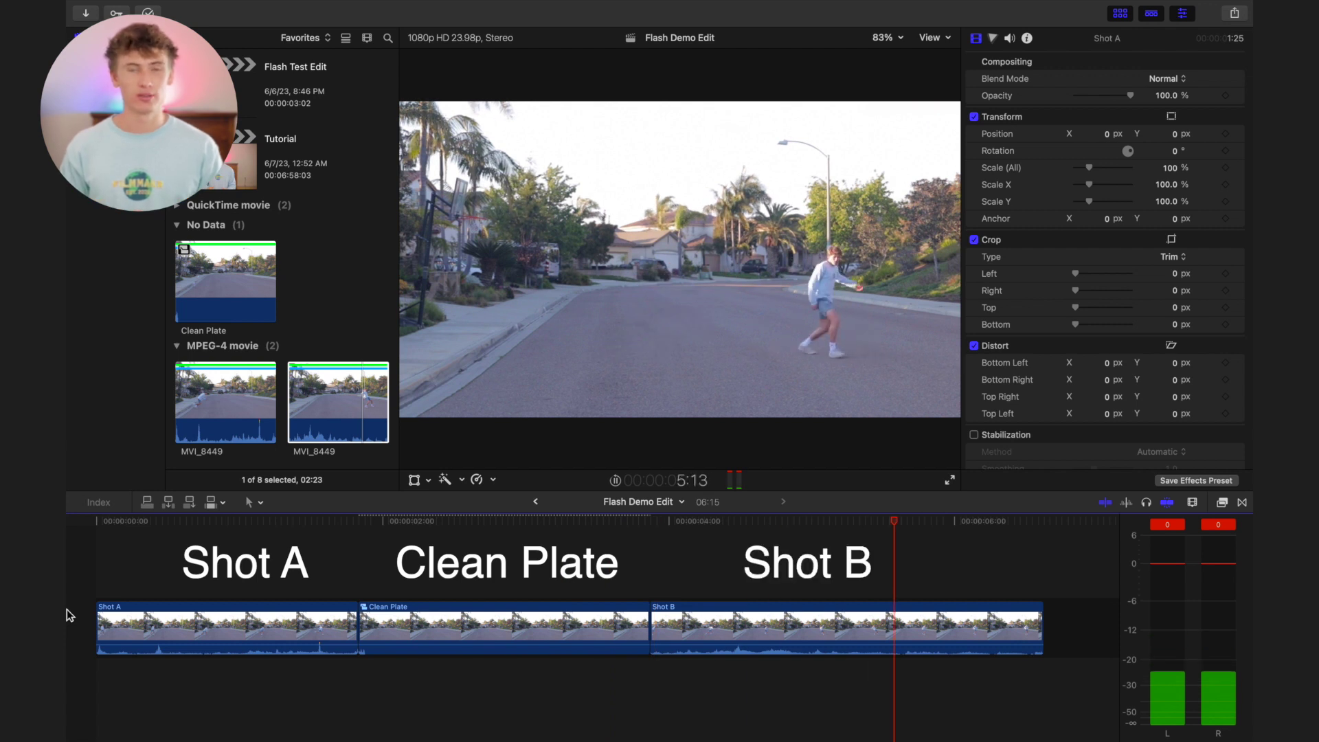
pyautogui.press('space')
pyautogui.press('Home')
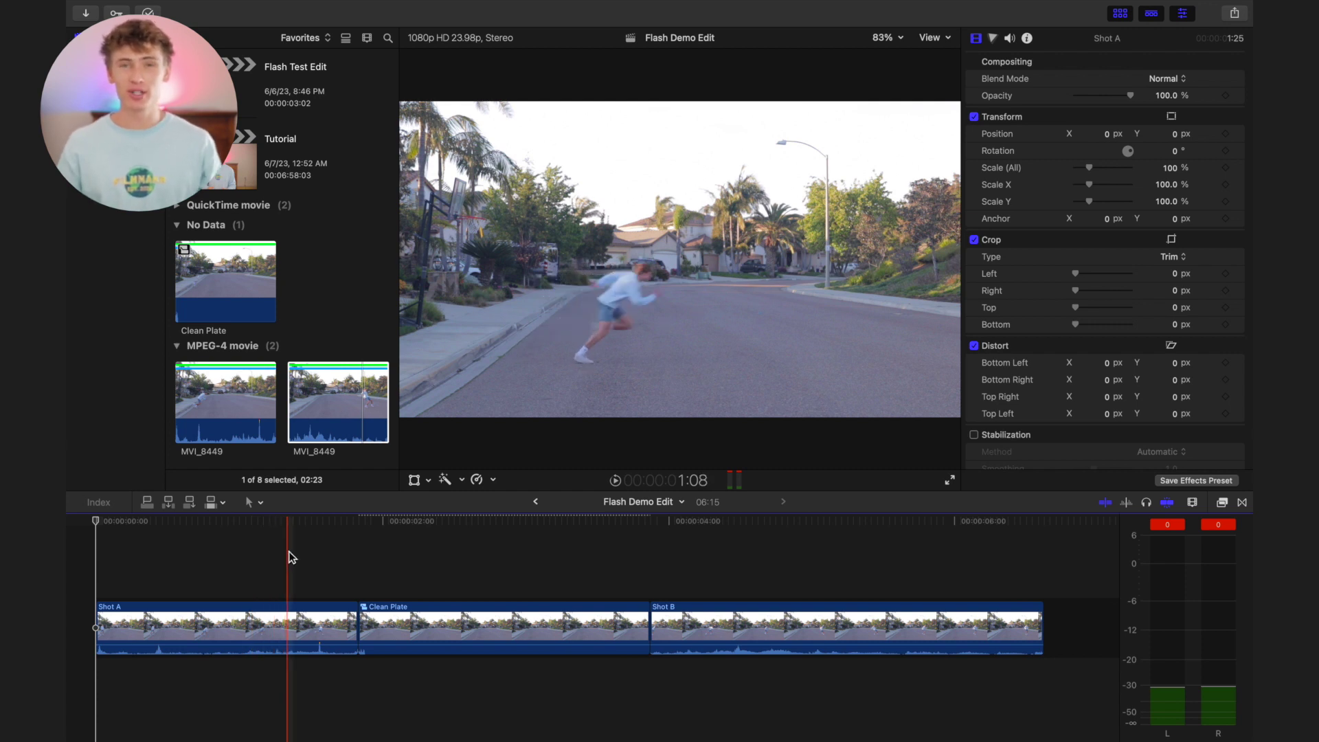
pyautogui.hotkey('alt', ']')
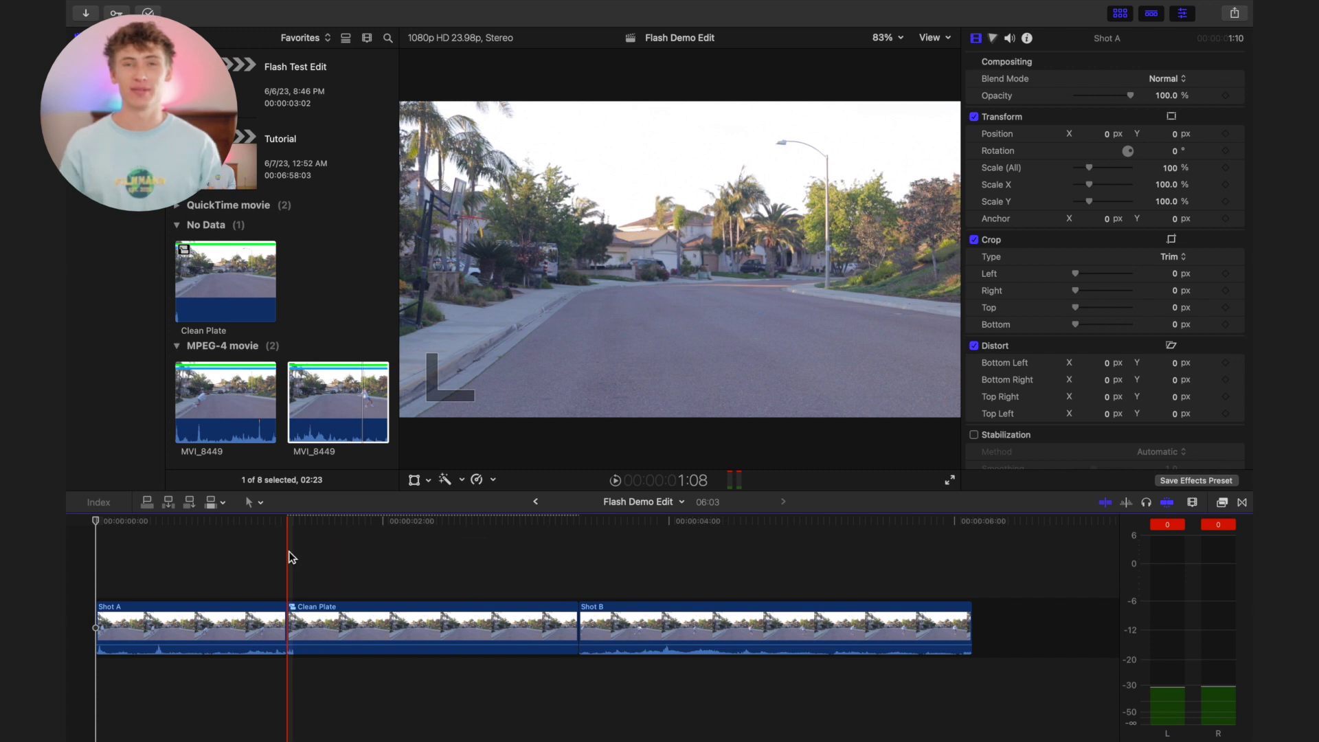
# Step: Make Clean Plate 2 frames long and trim Shot B's start, leaving a 03:07 edit
pyautogui.click(289, 618)
pyautogui.hotkey('ctrl', 'd')
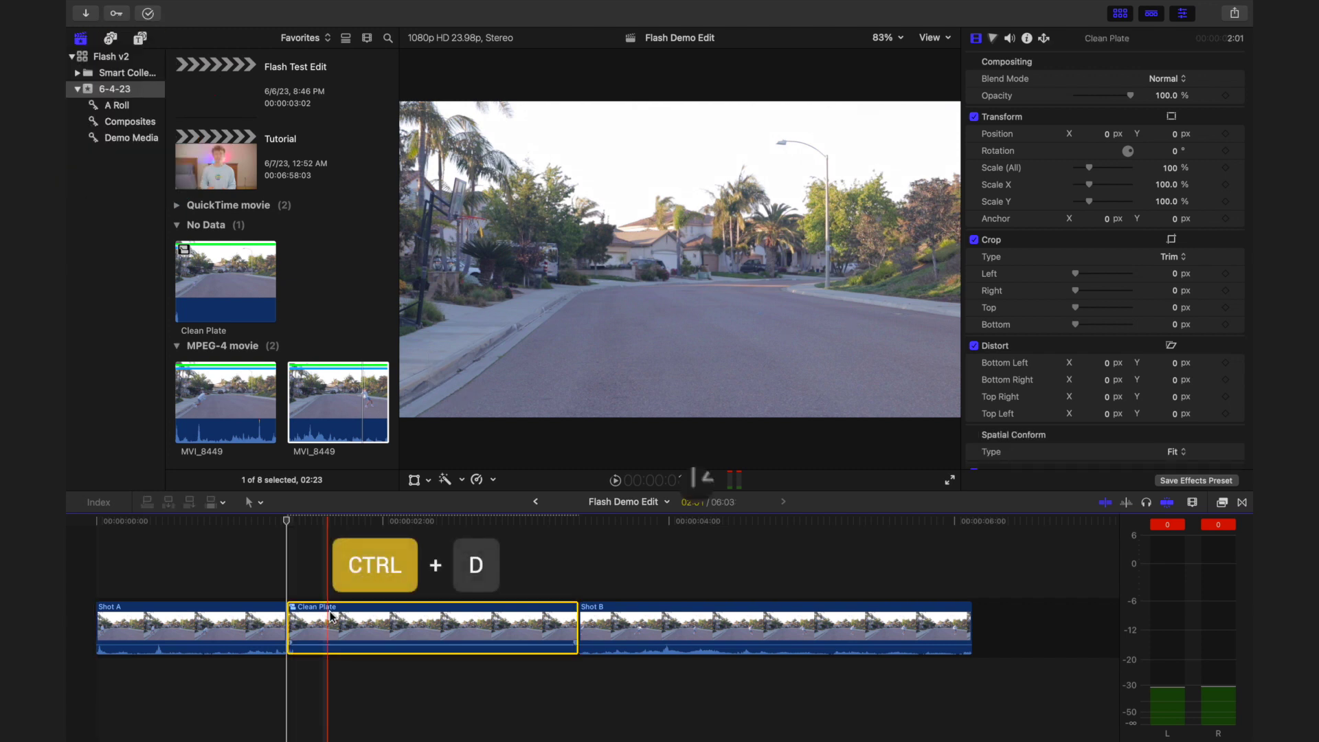
pyautogui.press('Return')
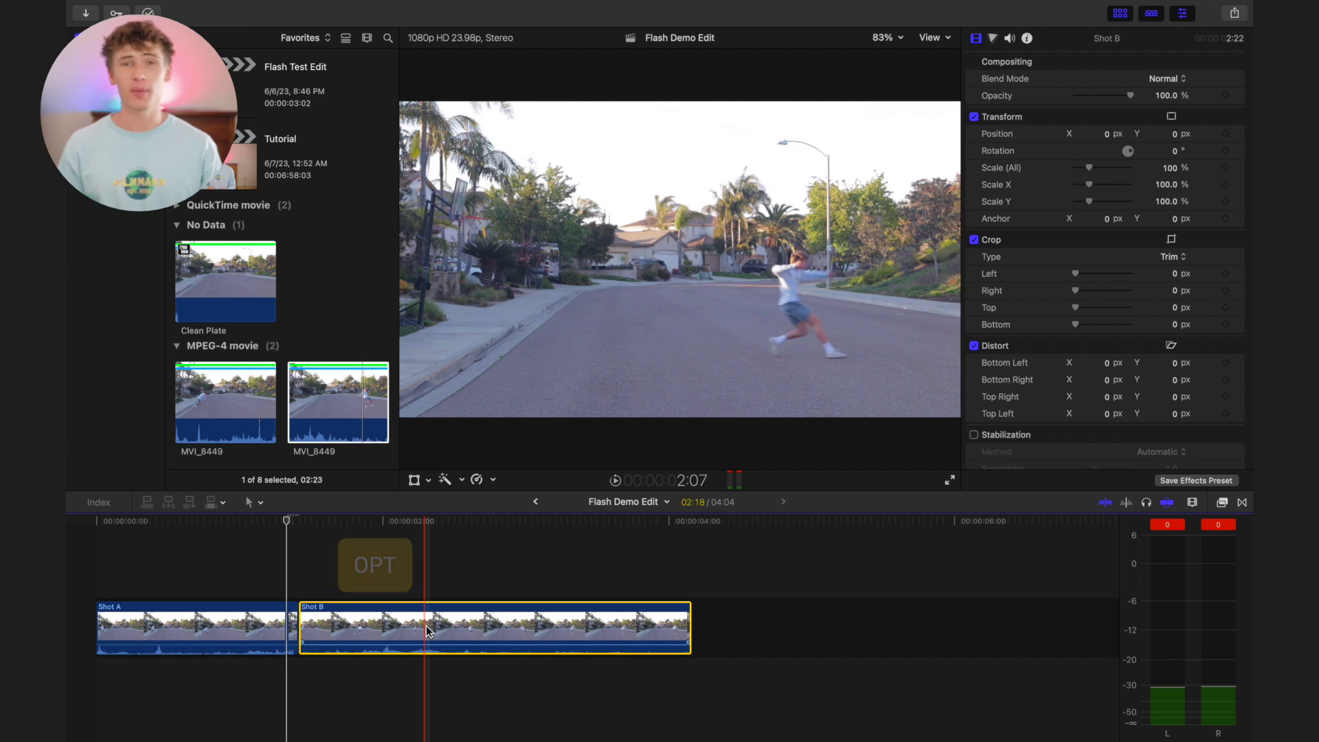
pyautogui.hotkey('alt', '[')
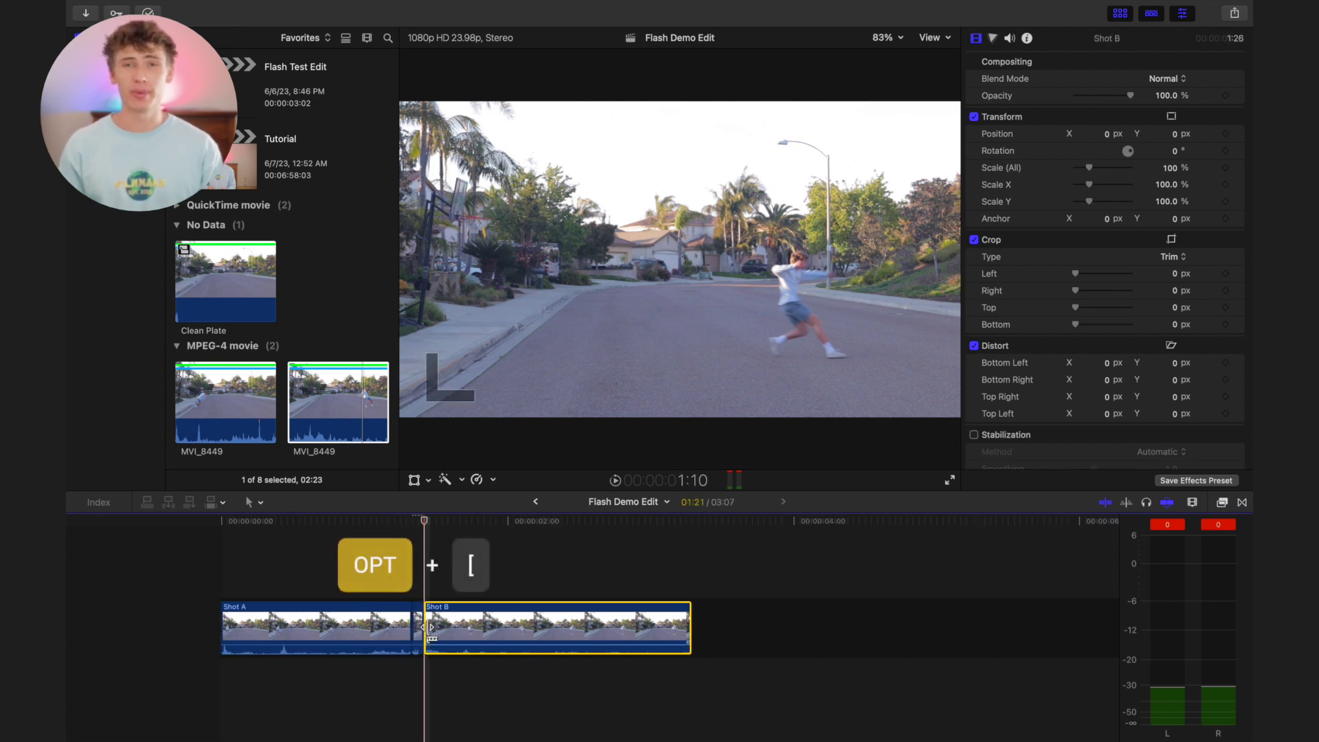
pyautogui.hotkey('shift', 'z')
pyautogui.click(472, 618)
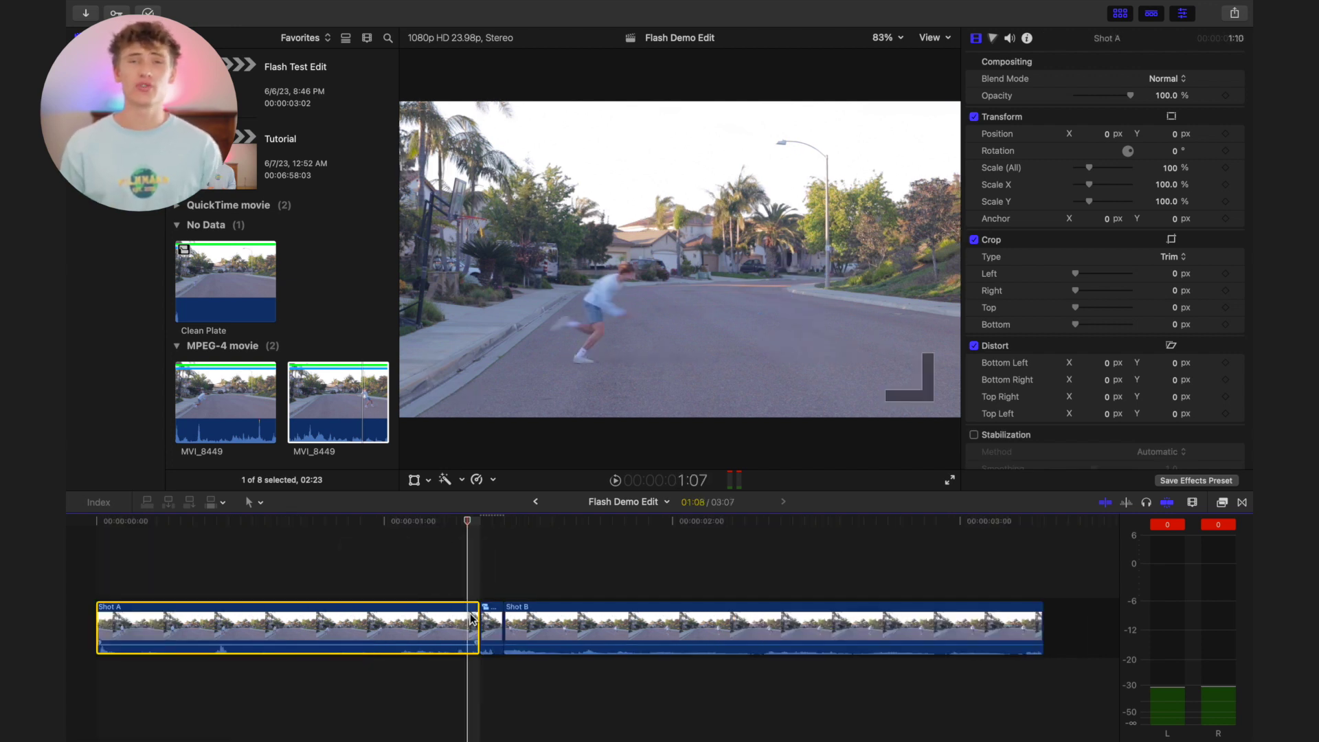
# Step: Create a 2-frame freeze frame of Shot A connected above the storyline
pyautogui.hotkey('alt', 'f')
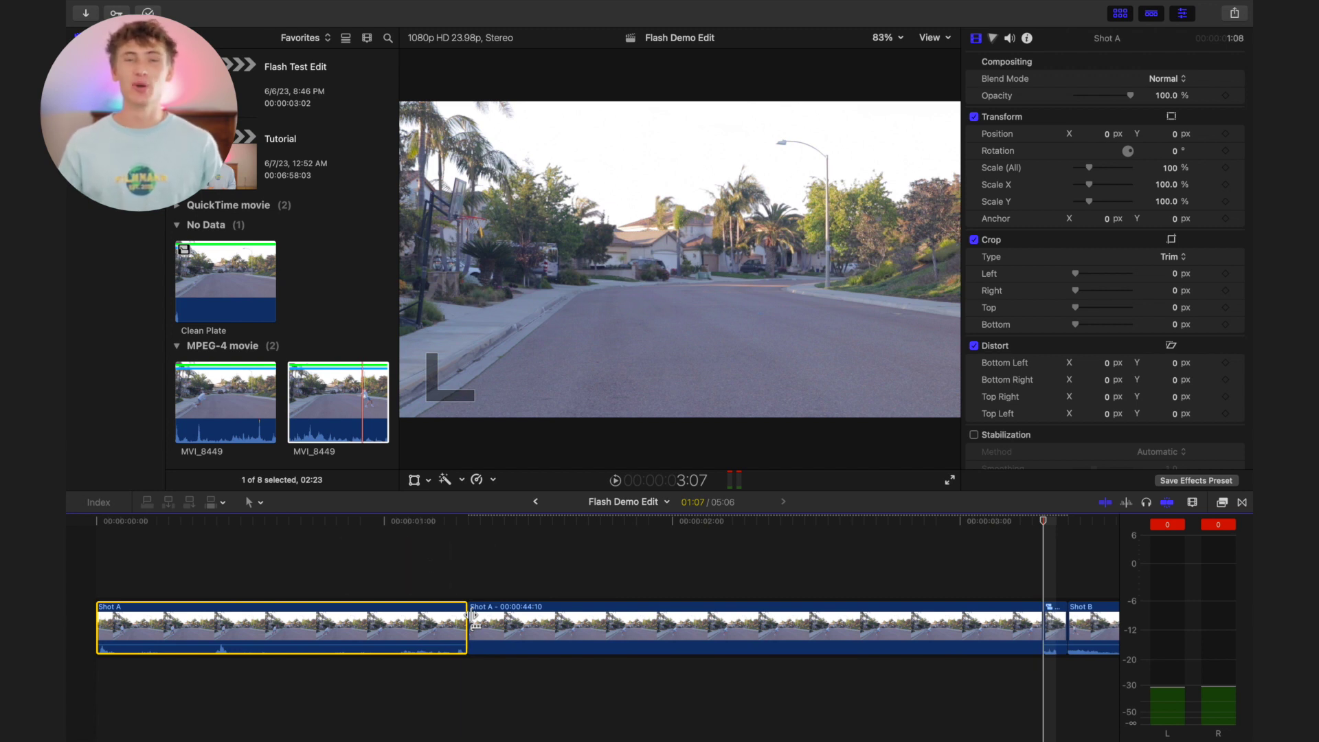
pyautogui.moveTo(482, 618); pyautogui.dragTo(491, 576)
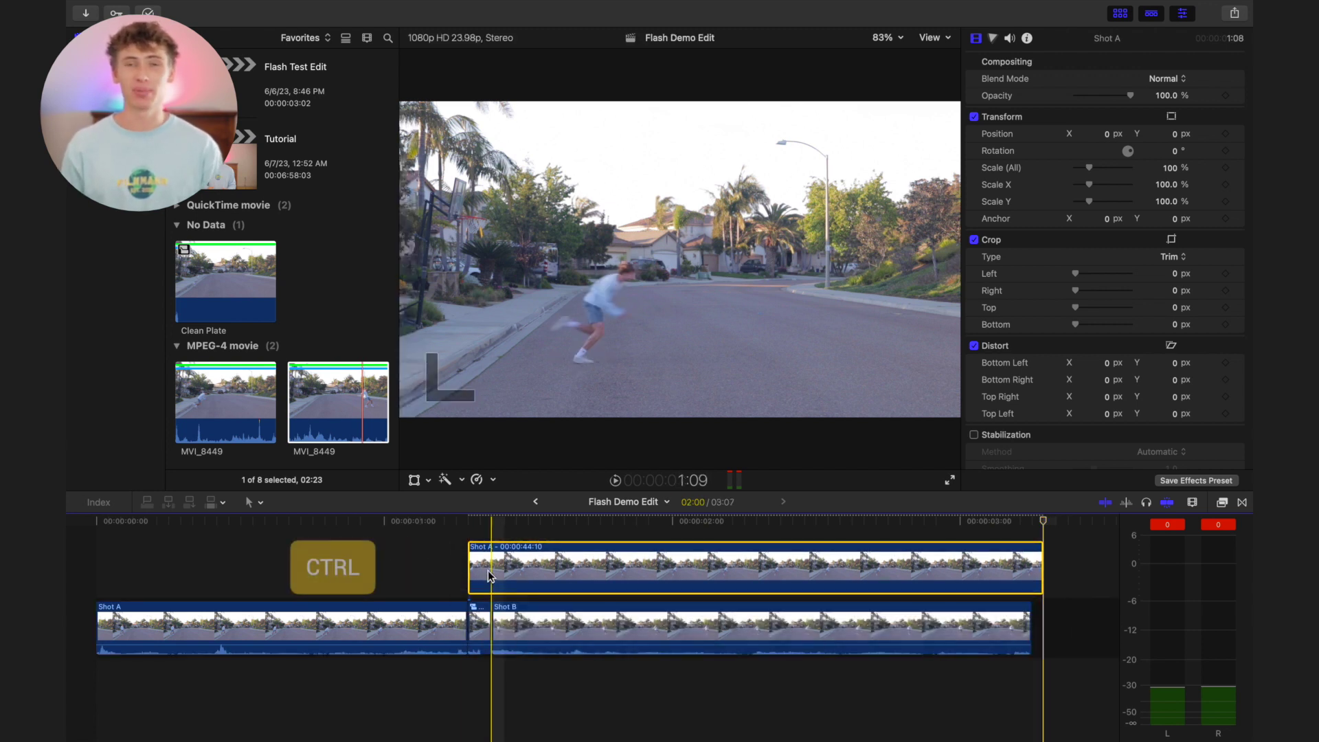
pyautogui.hotkey('ctrl', 'd')
pyautogui.write('2')
pyautogui.press('Return')
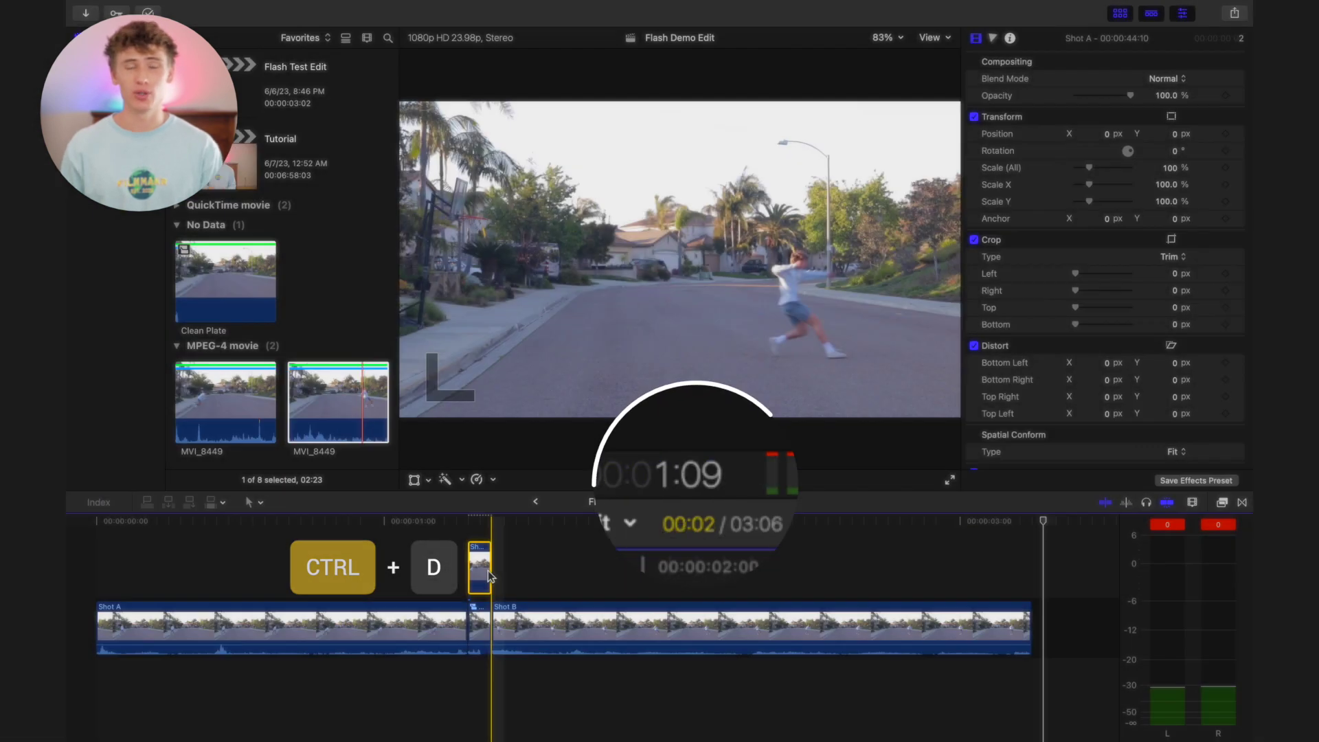
# Step: Apply Draw Mask to the freeze frame and scale it to 160 with Scale Y 80
pyautogui.press('super+5')
pyautogui.moveTo(994, 576)
pyautogui.mouseDown()
pyautogui.moveTo(590, 546)
pyautogui.moveTo(475, 581)
pyautogui.mouseUp()
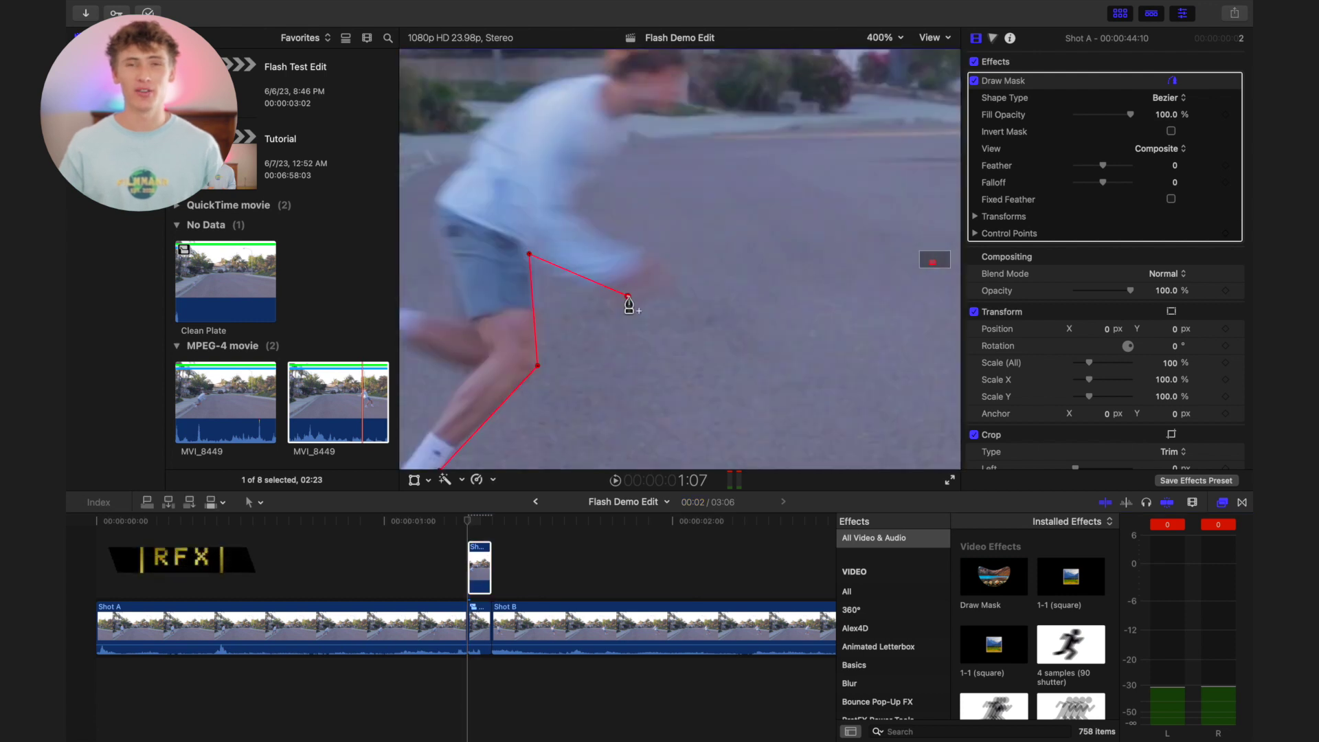
pyautogui.click(1191, 357)
pyautogui.write('16')
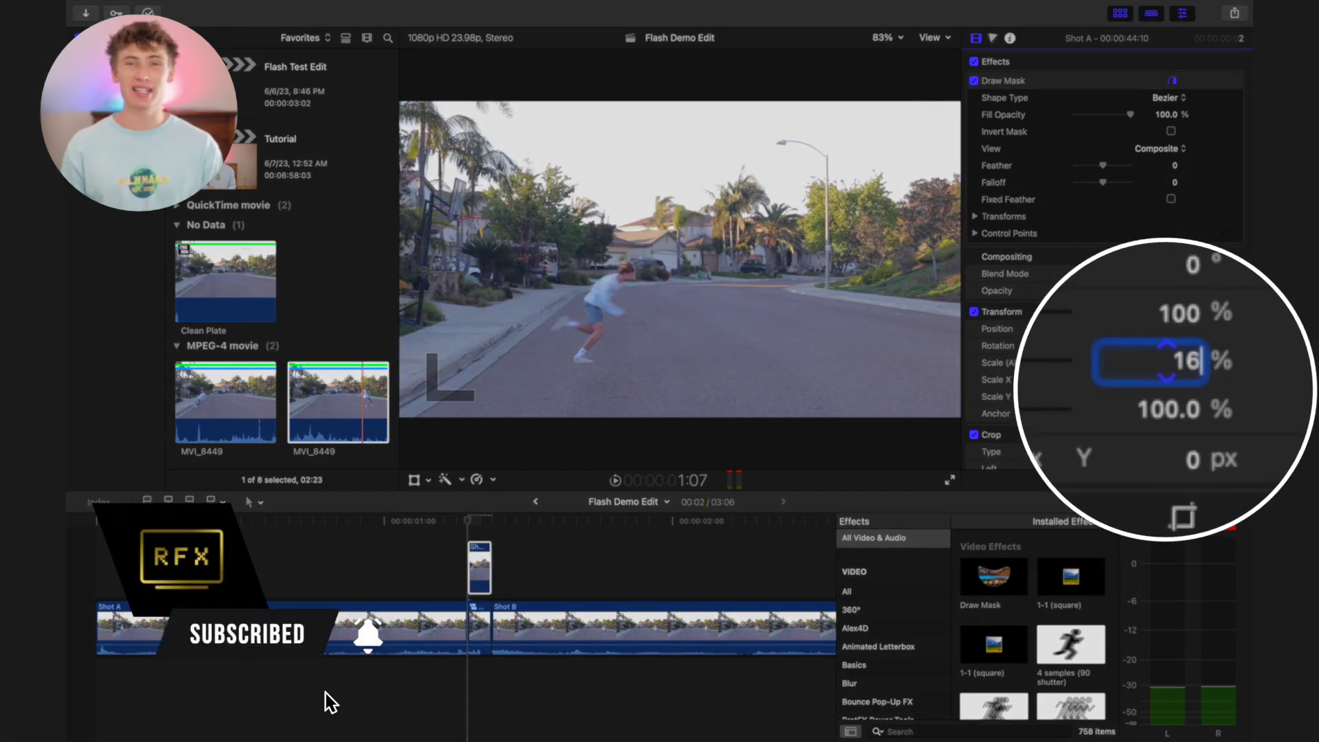
pyautogui.write('0')
pyautogui.click(1178, 410)
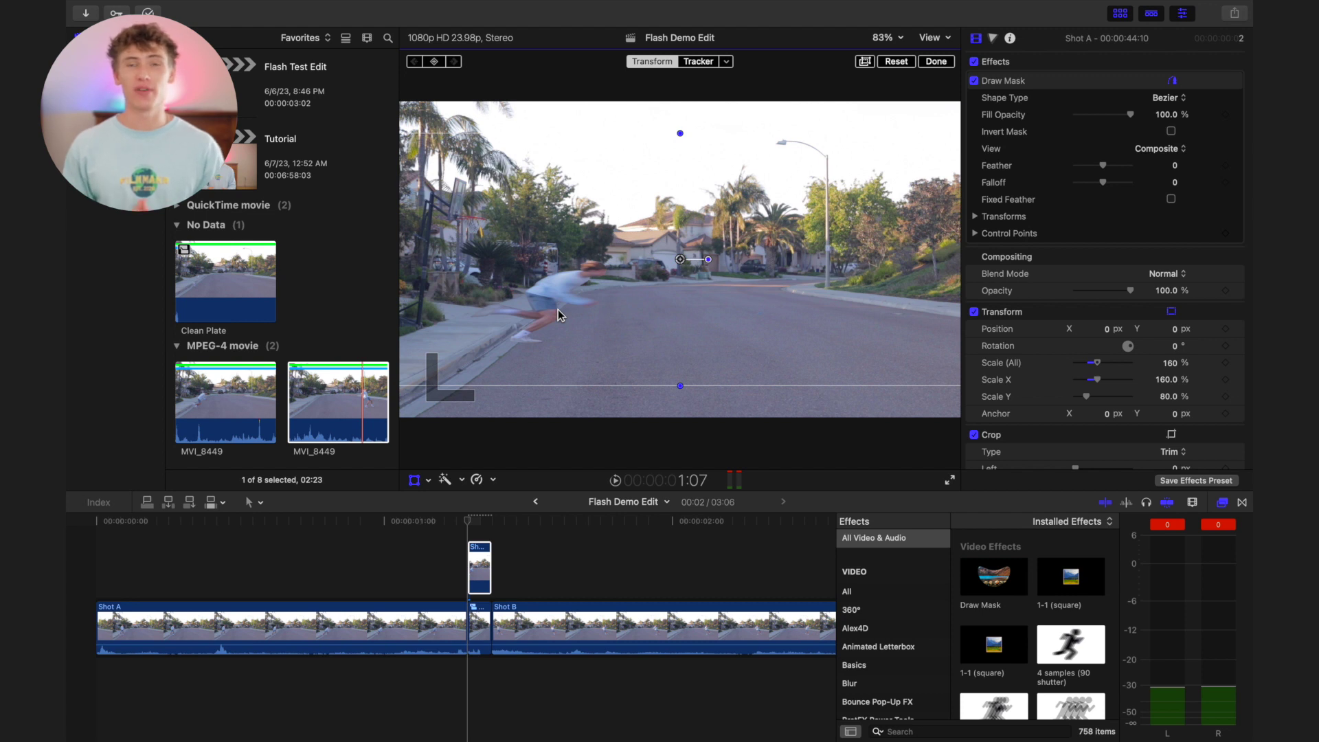
# Step: Slide the keyframed freeze frame right in the viewer until Position X reads 537.2 px
pyautogui.moveTo(558, 309); pyautogui.dragTo(653, 311)
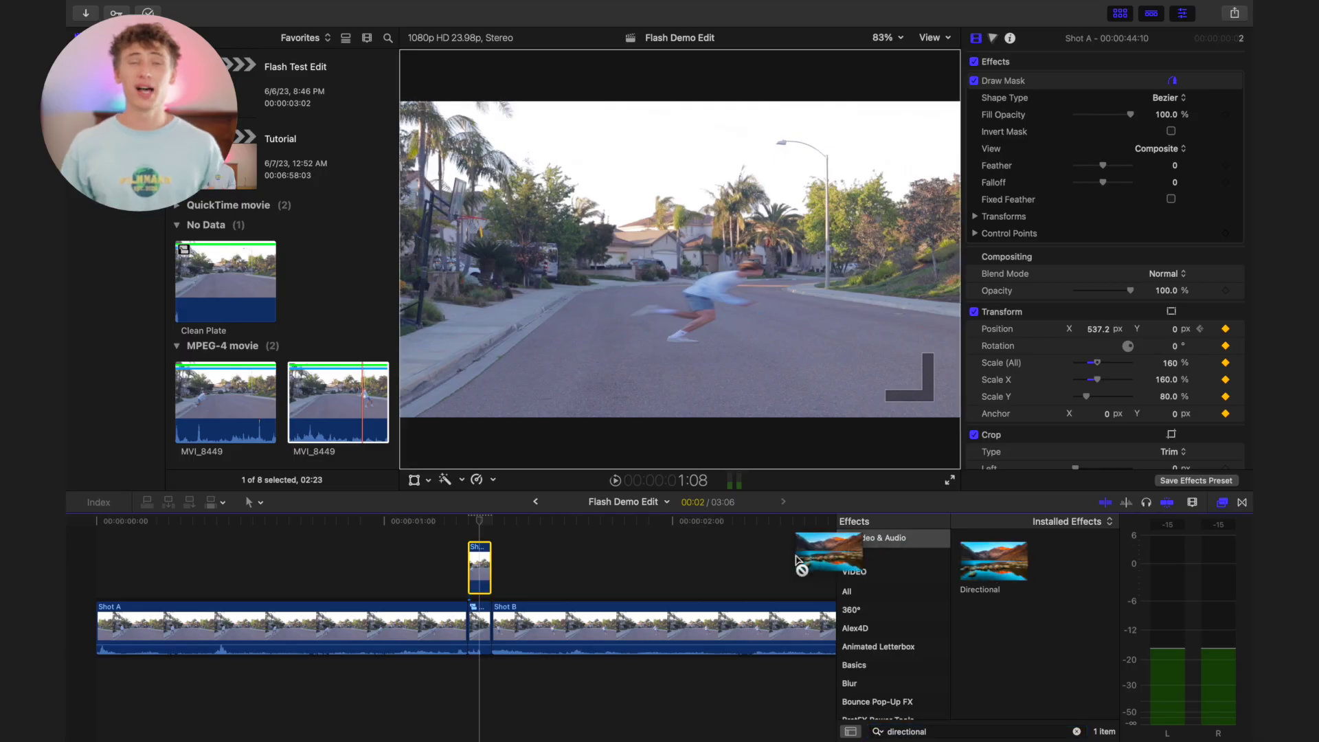
# Step: Apply Directional blur to the freeze frame and raise its Amount to 66.0
pyautogui.moveTo(797, 559); pyautogui.dragTo(480, 570)
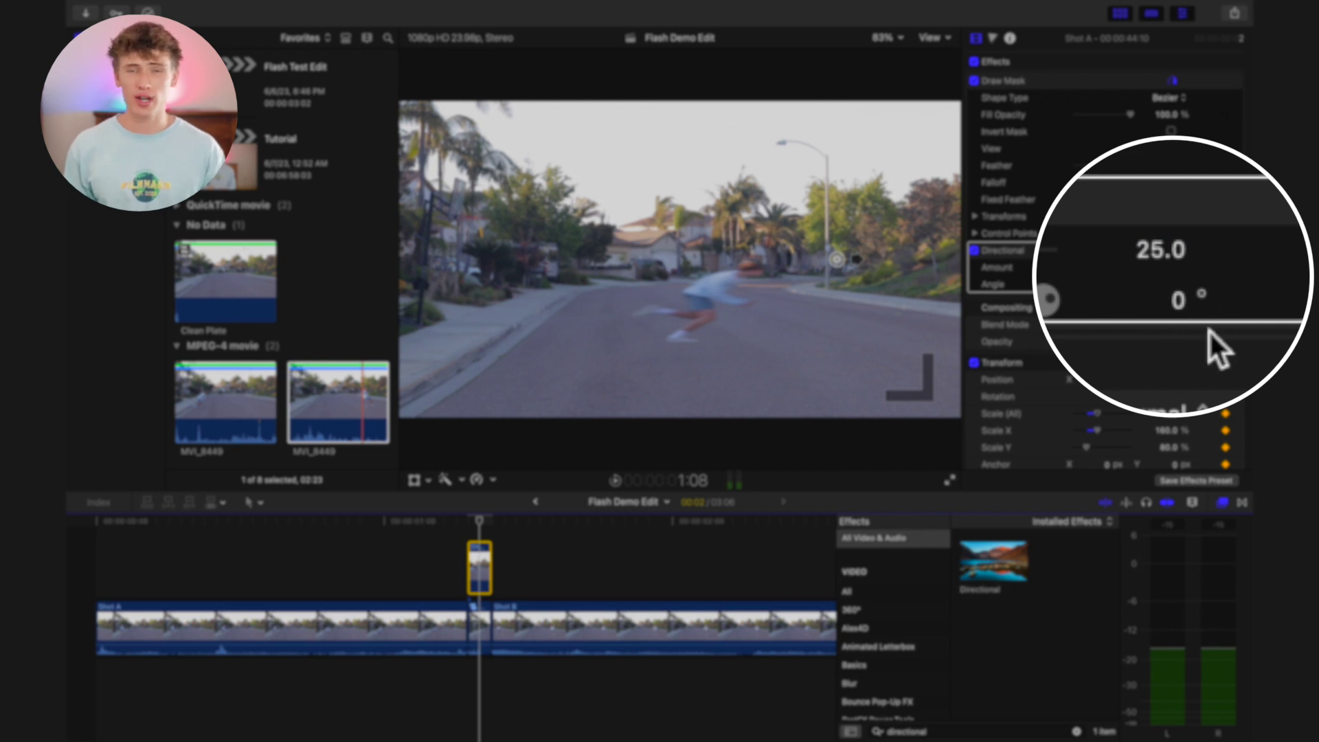
pyautogui.moveTo(1161, 249); pyautogui.dragTo(1171, 236)
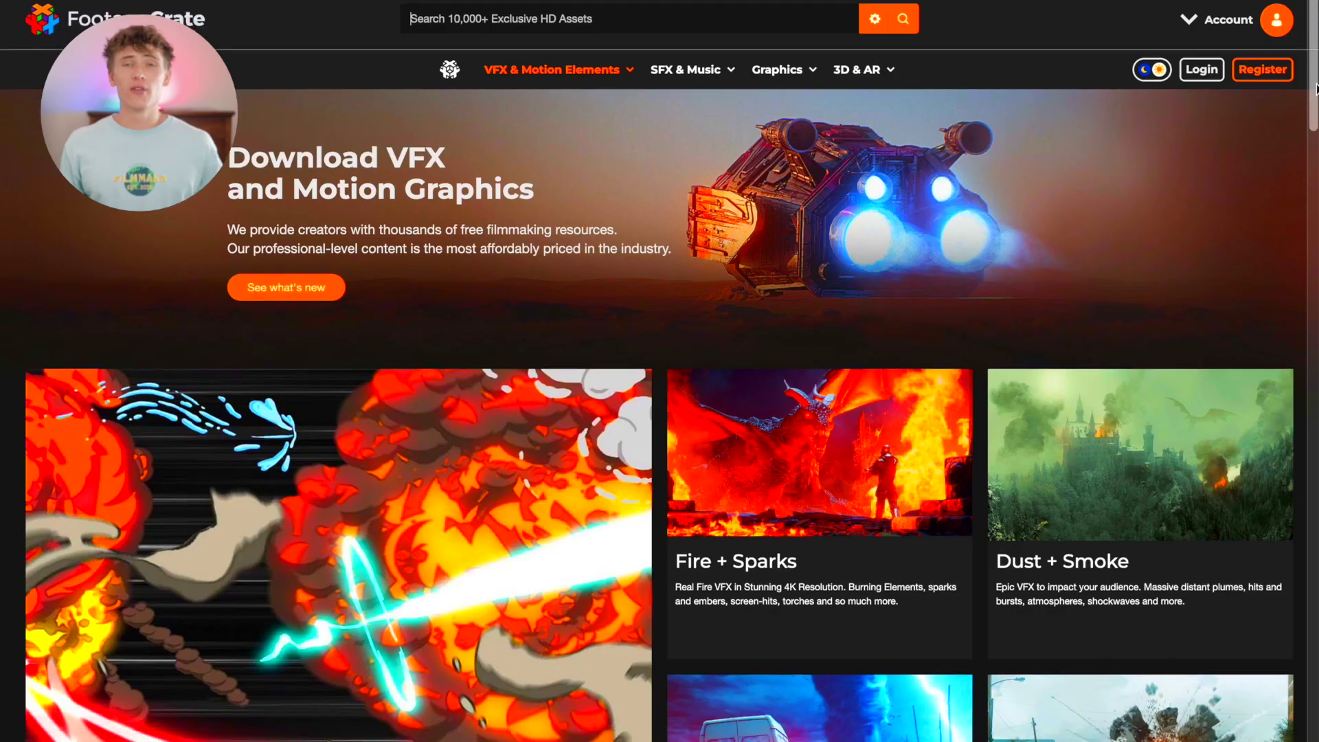
# Step: Download Yellow Lightning Enter Frame 2 from Magic Powers > Flash Lightning and place it above the freeze frame
pyautogui.scroll(-5, 1316, 587)
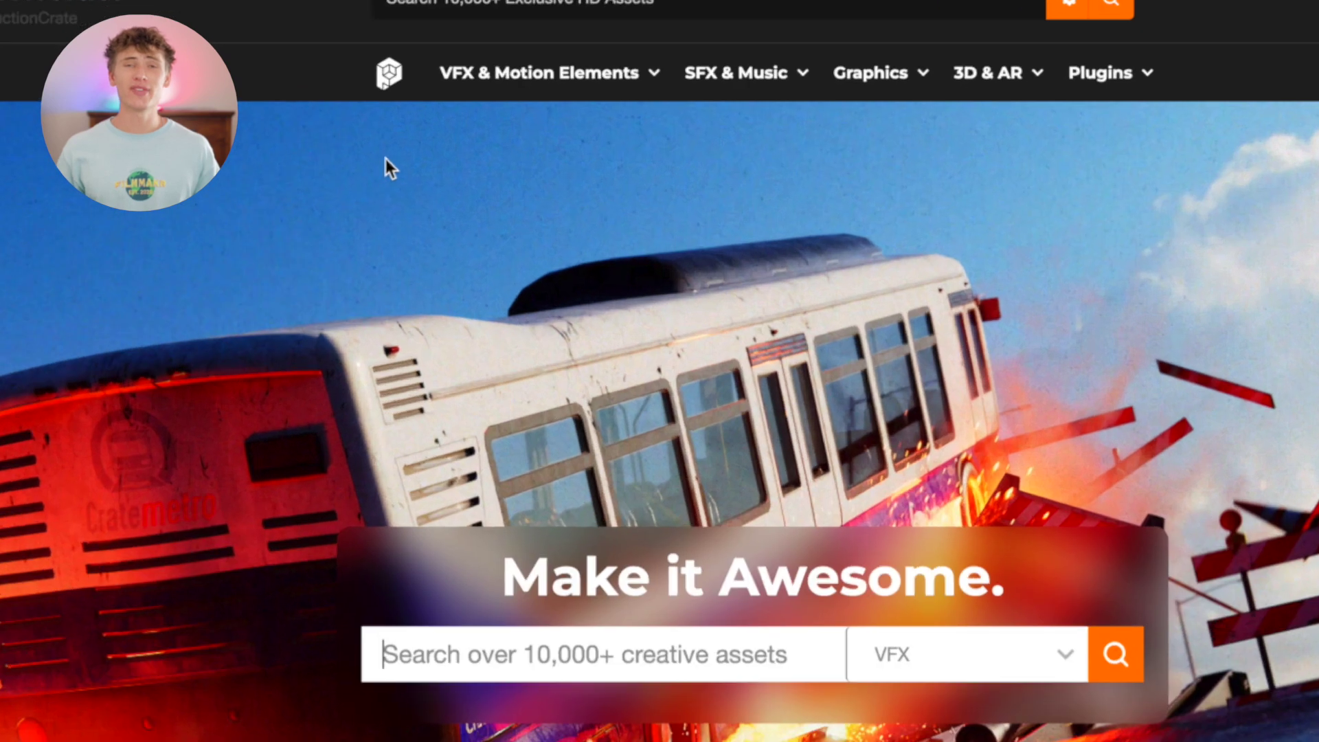
pyautogui.moveTo(474, 94)
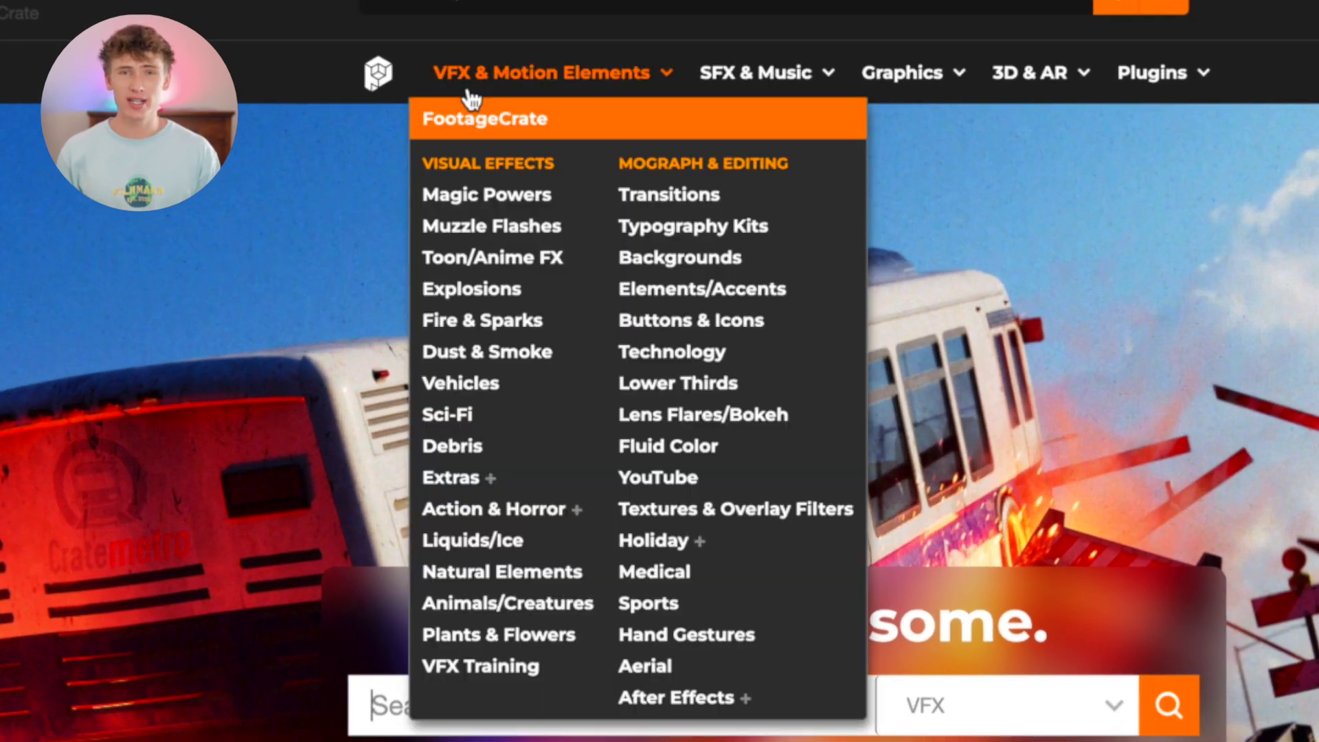
pyautogui.click(488, 198)
pyautogui.scroll(-8, 498, 143)
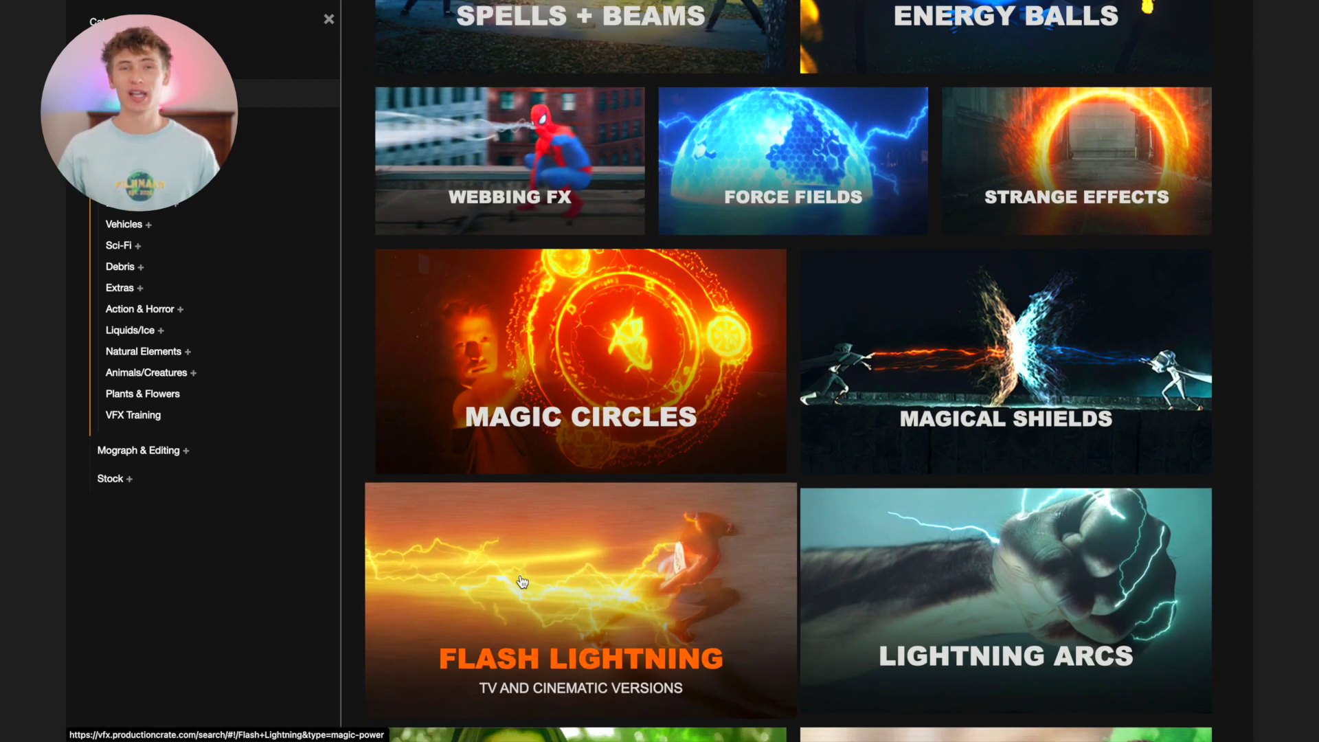
pyautogui.click(522, 582)
pyautogui.scroll(-6, 522, 582)
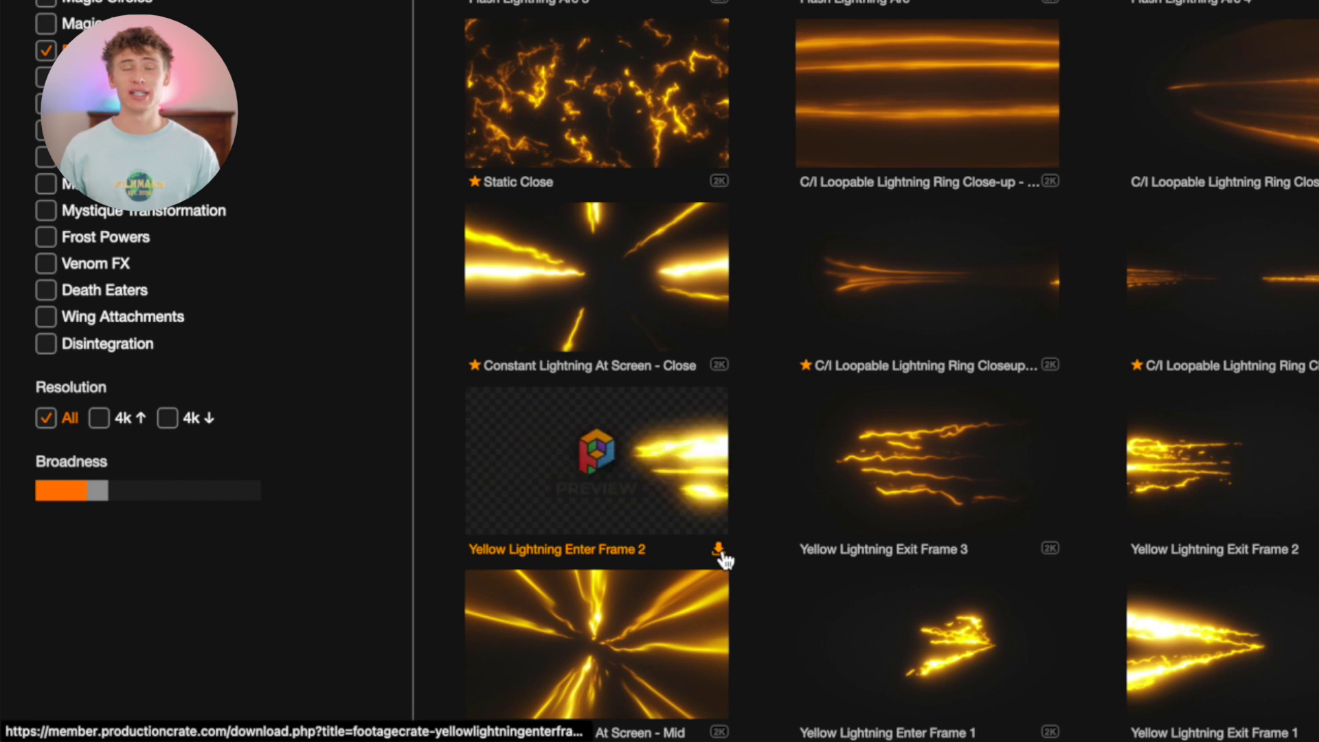
pyautogui.click(720, 553)
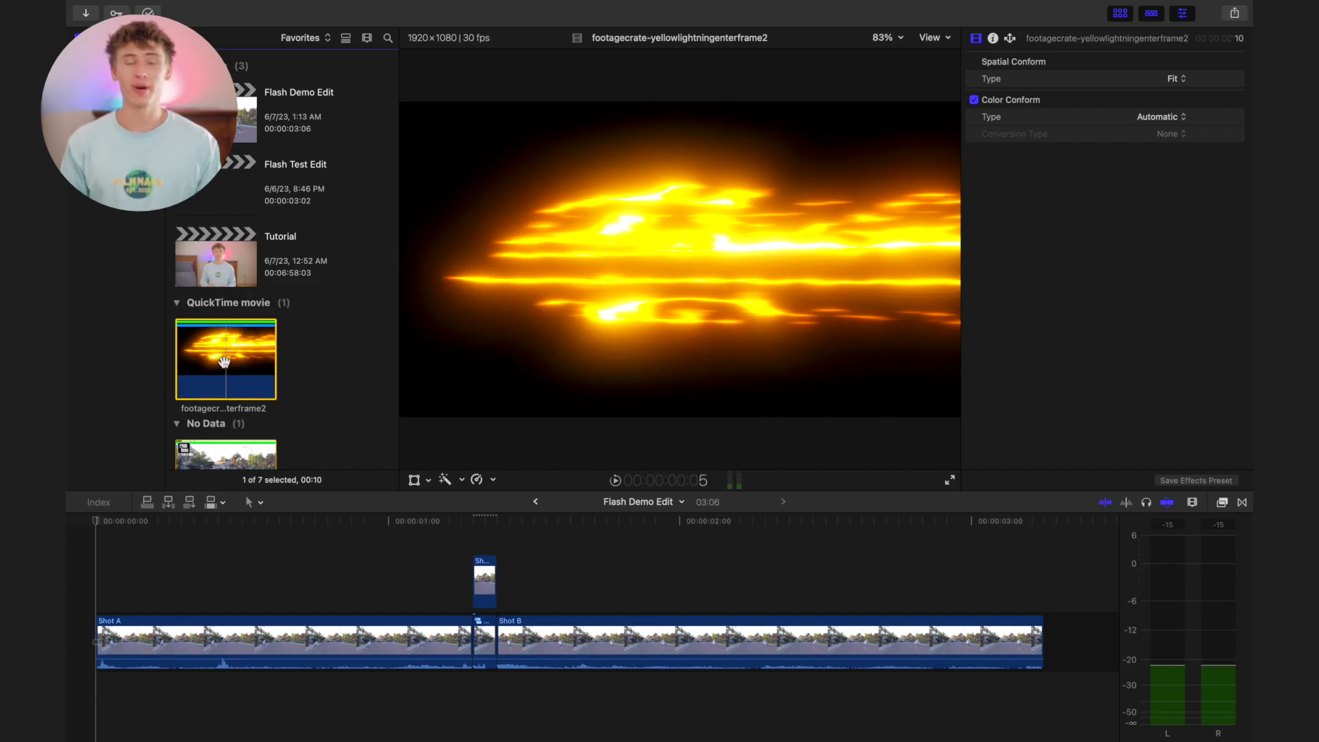
pyautogui.moveTo(224, 362); pyautogui.dragTo(483, 536)
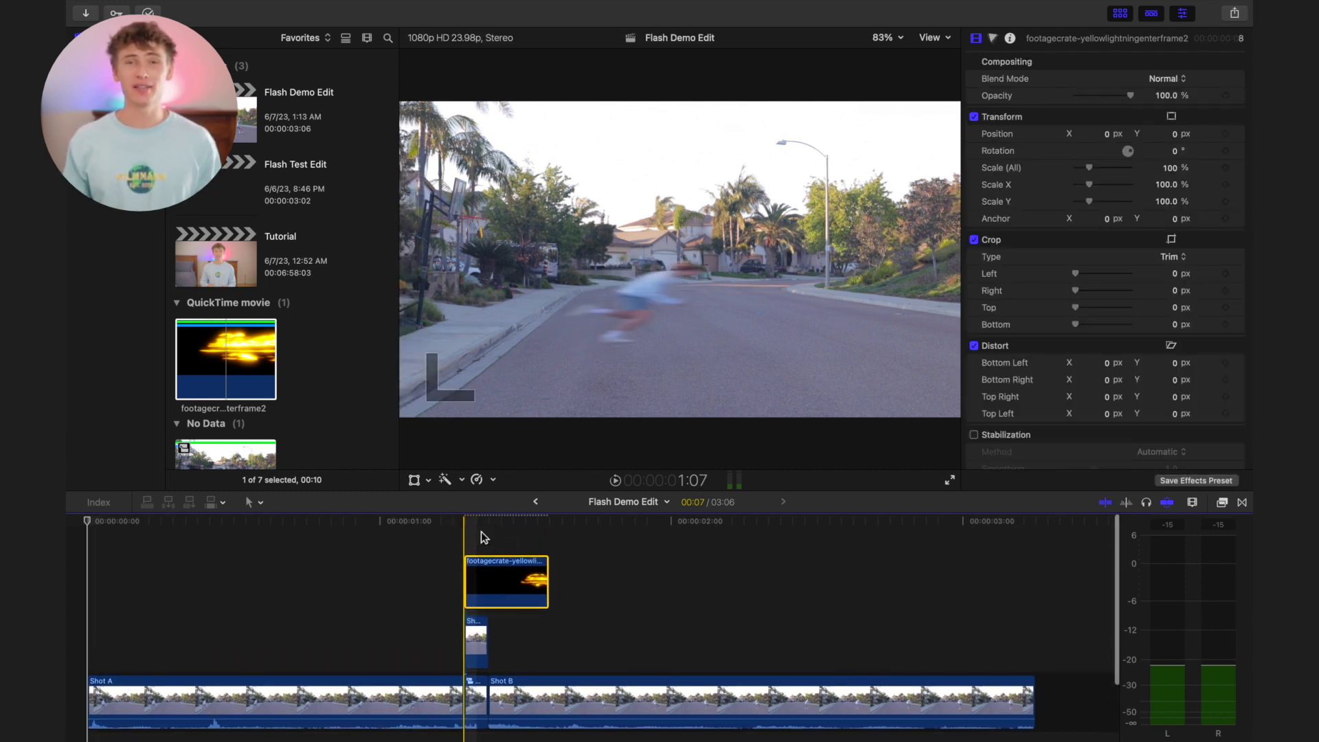
# Step: Trim the lightning clip a few frames in and blend it in Screen mode
pyautogui.press('Right')
pyautogui.press('Right')
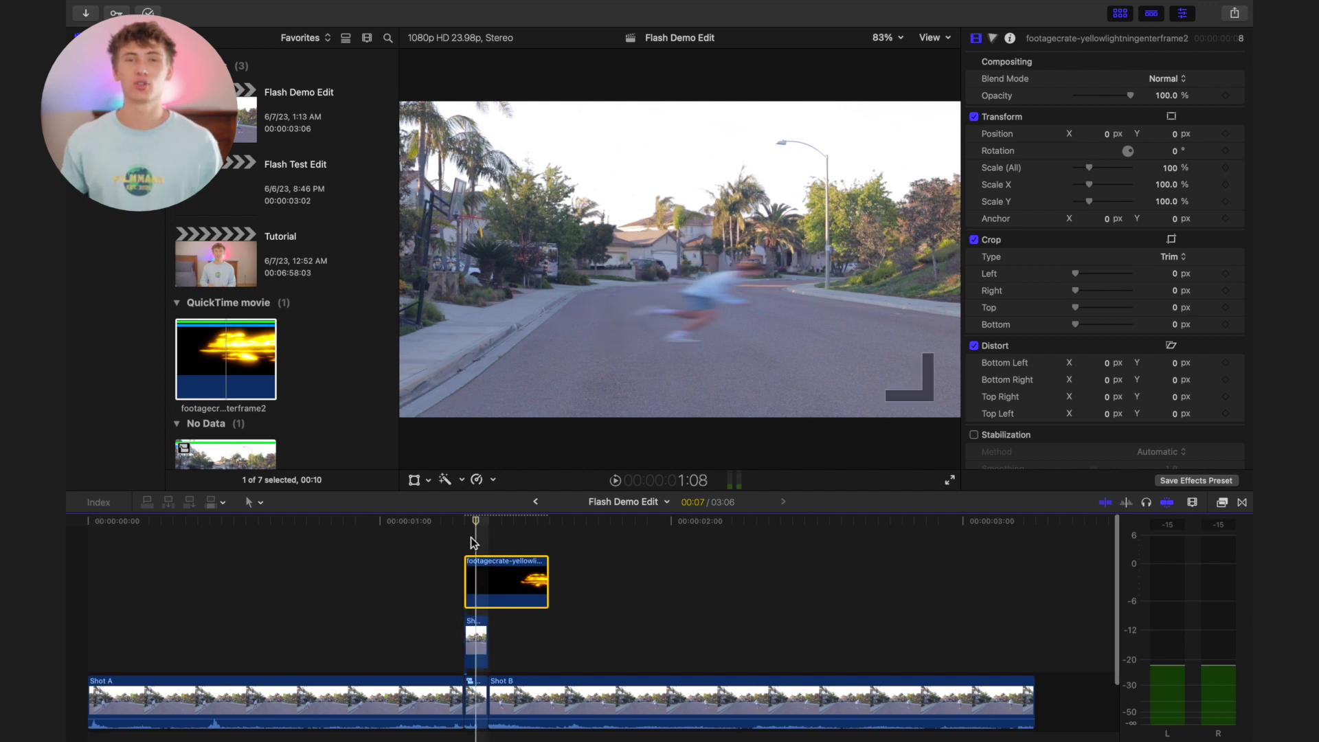
pyautogui.press('t')
pyautogui.press('Right')
pyautogui.hotkey('alt', '[')
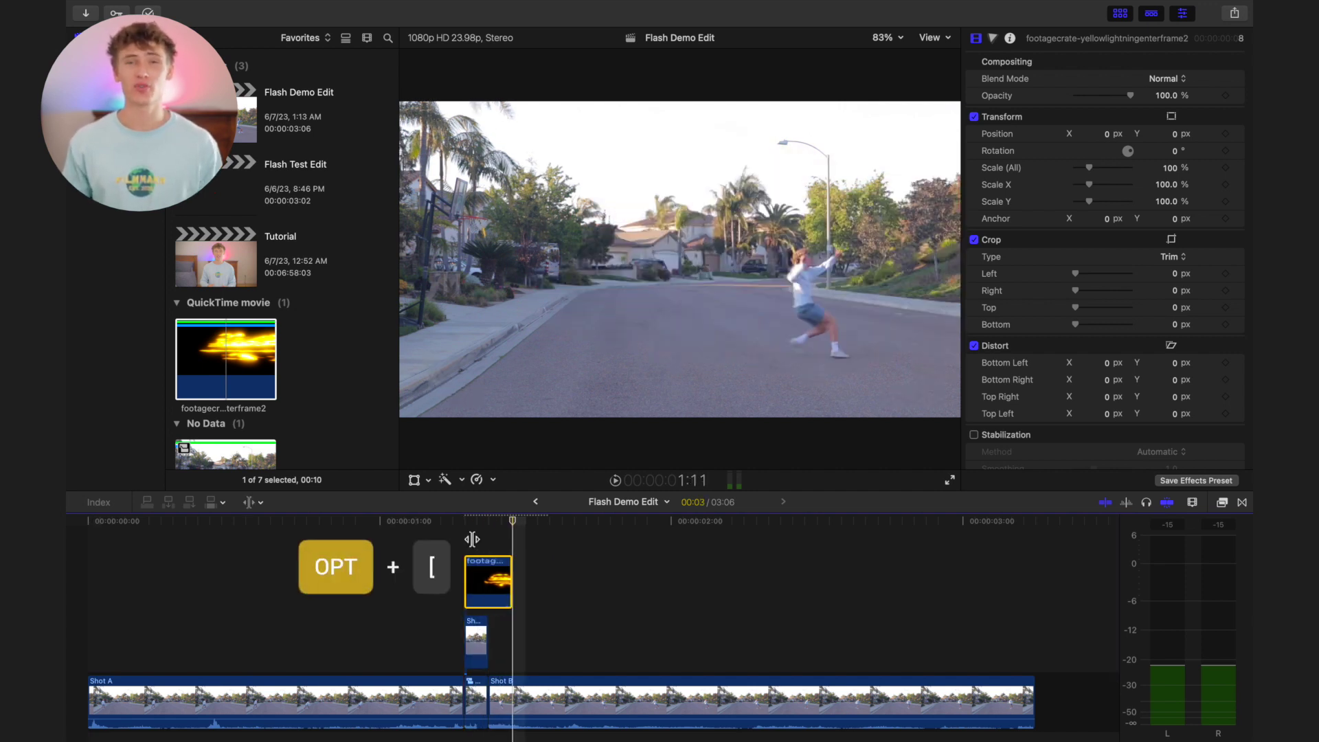
pyautogui.click(1168, 78)
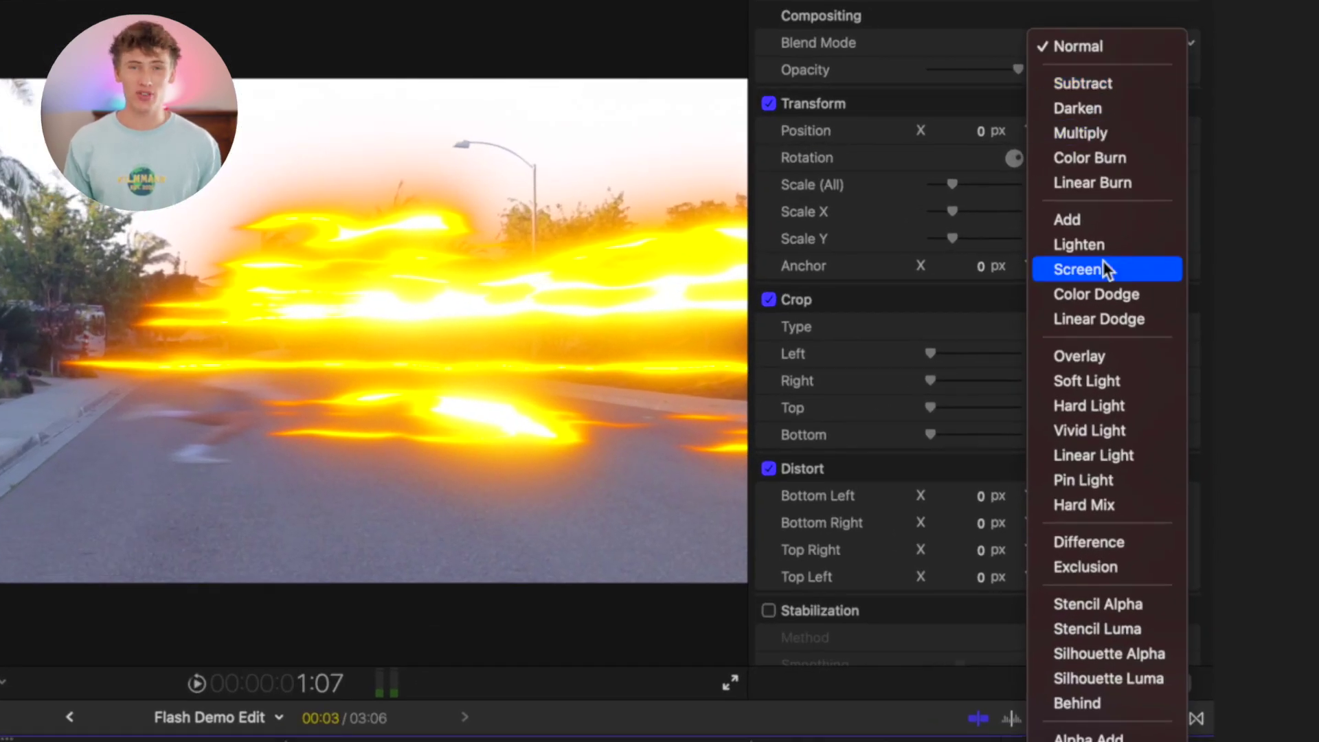
pyautogui.click(1103, 275)
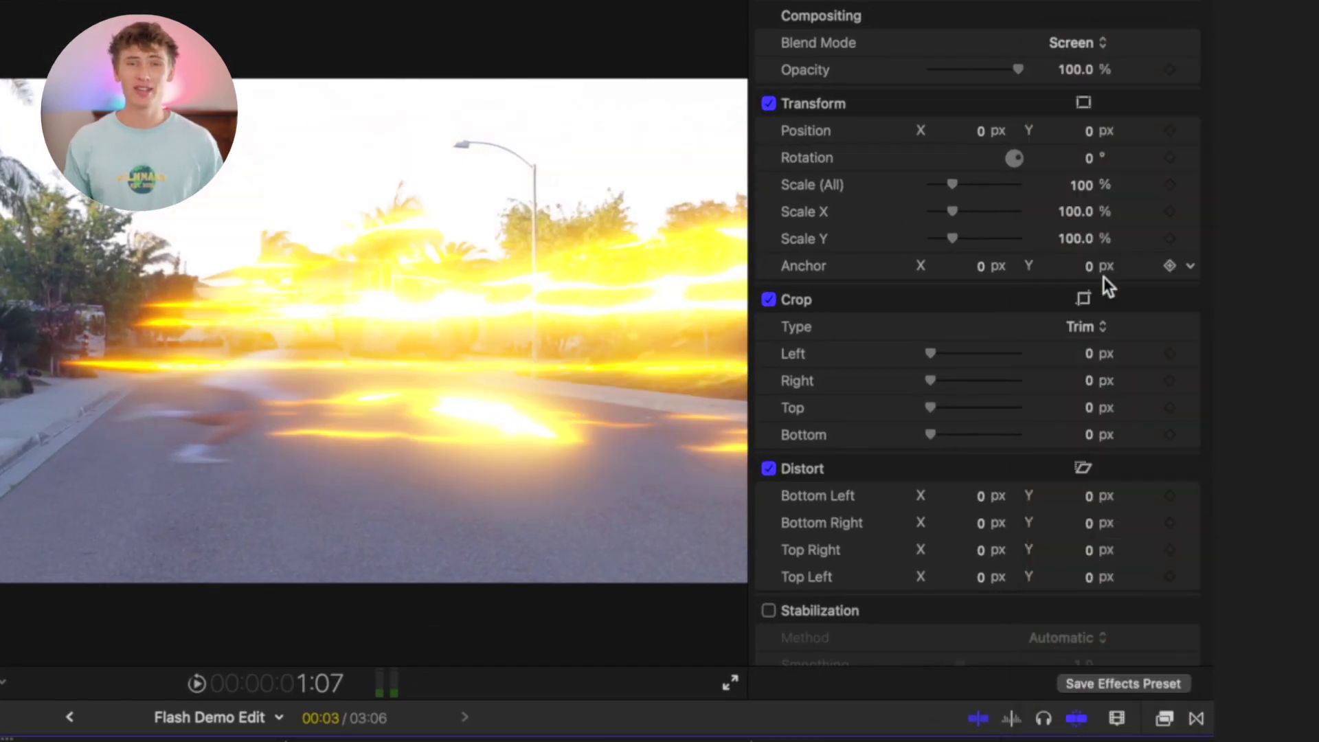
# Step: Add Color Wheels to the lightning and set Hue to 210° to tint it blue
pyautogui.press('super+6')
pyautogui.scroll(-5, 908, 187)
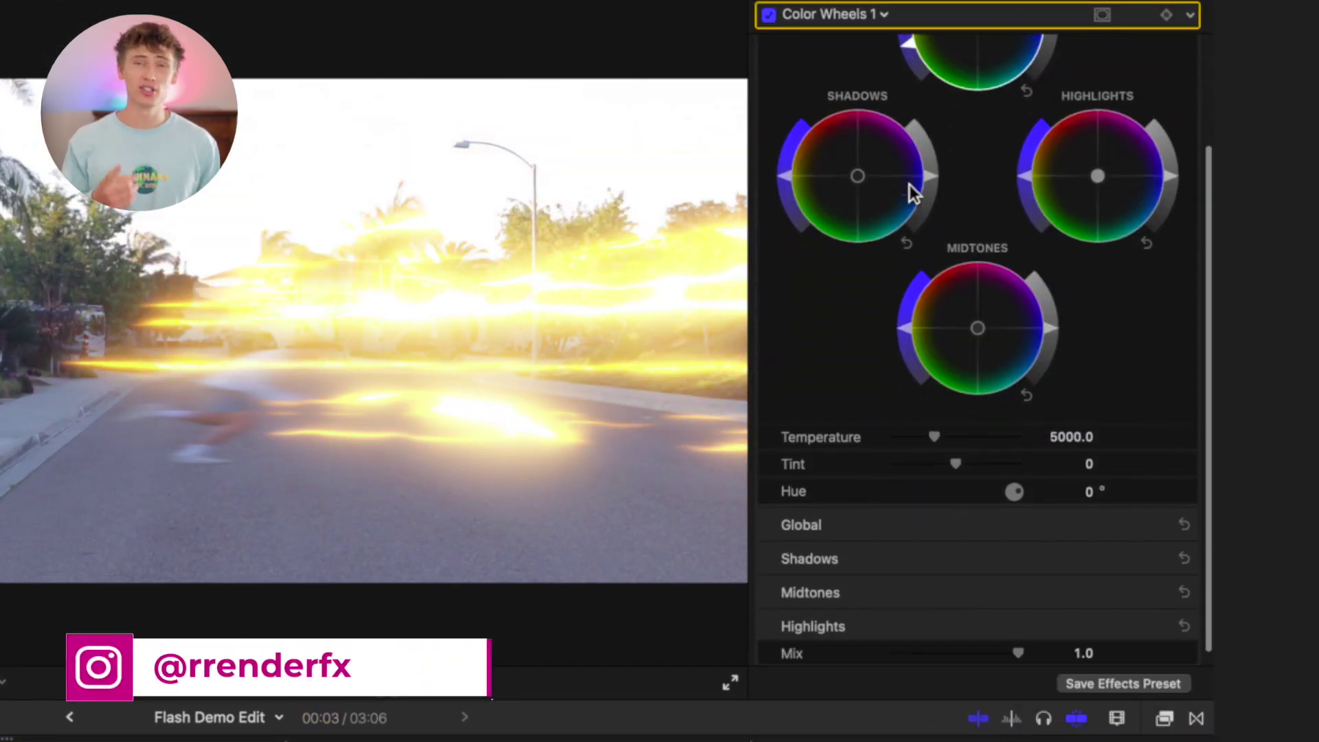
pyautogui.moveTo(1079, 476); pyautogui.dragTo(1079, 446)
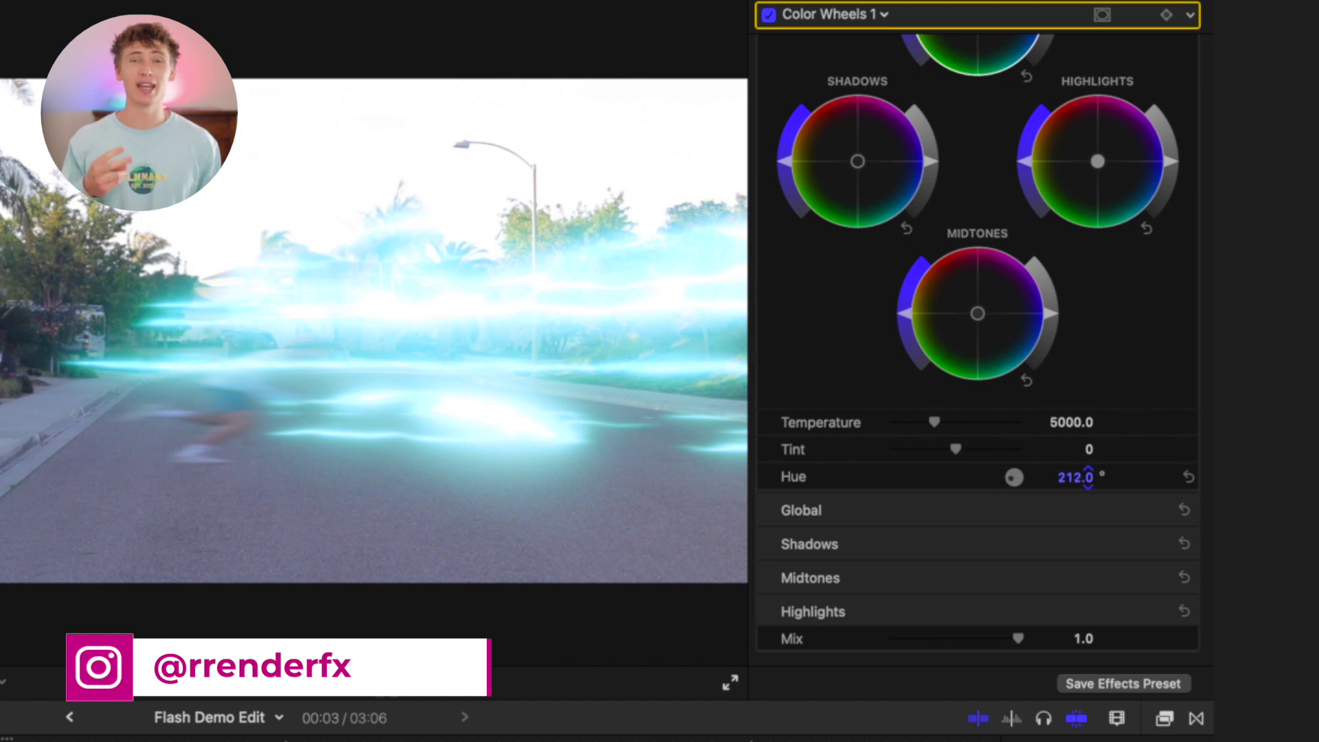
pyautogui.moveTo(1075, 477); pyautogui.dragTo(1075, 481)
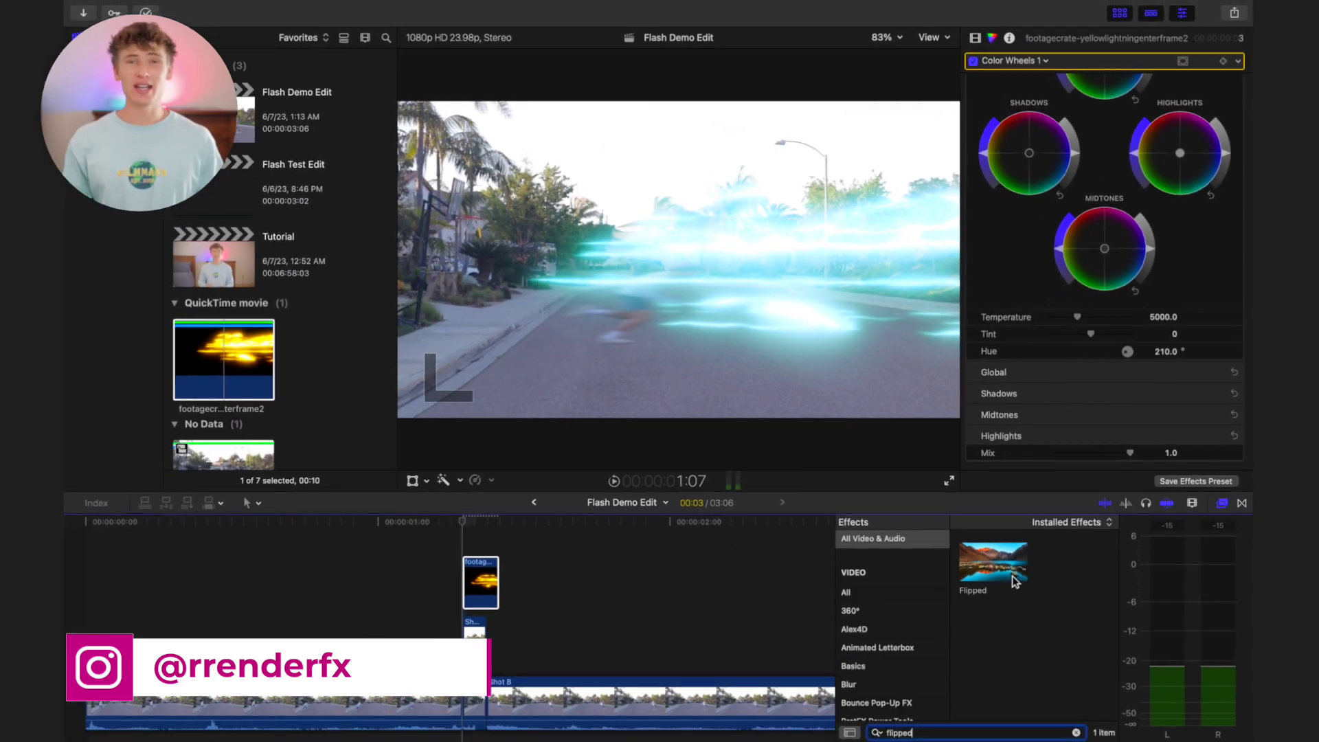
pyautogui.moveTo(814, 564); pyautogui.dragTo(591, 574)
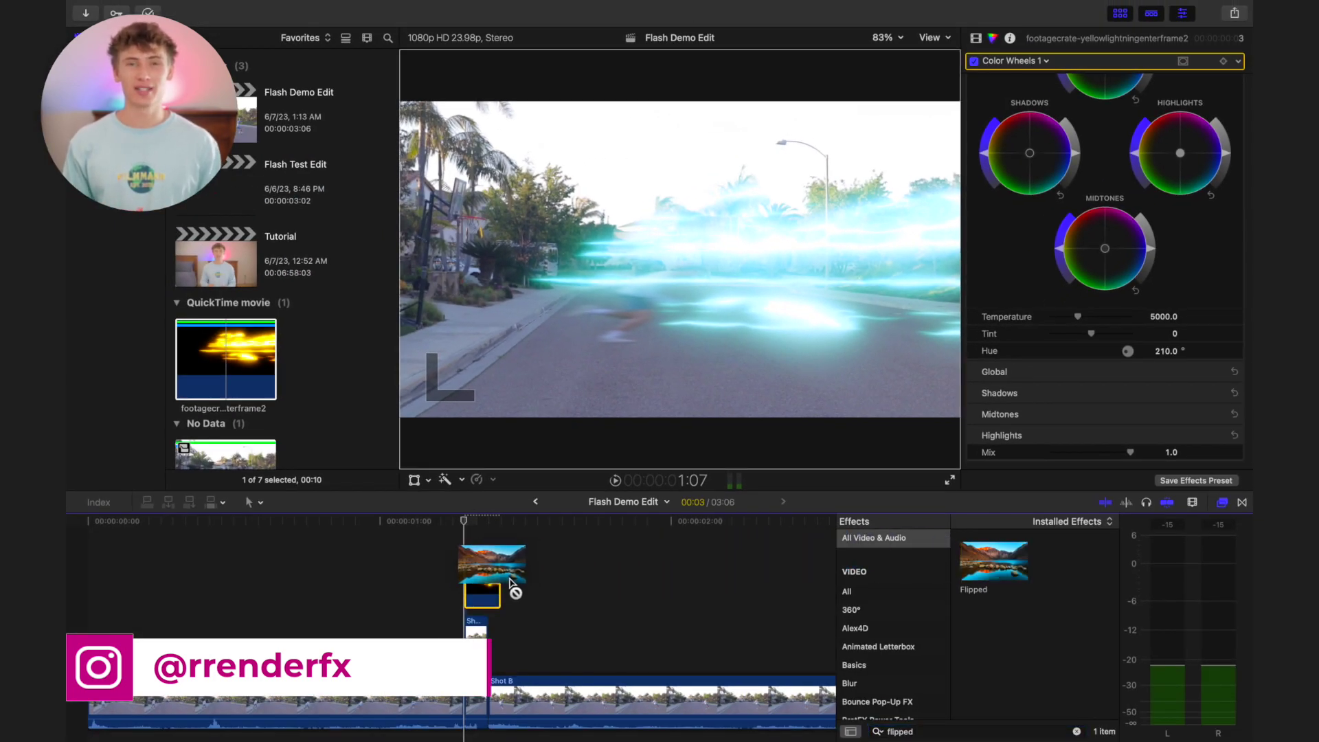
# Step: Flip and shape-mask the lightning, then shrink it to about 47% left of centre
pyautogui.moveTo(493, 589); pyautogui.dragTo(492, 590)
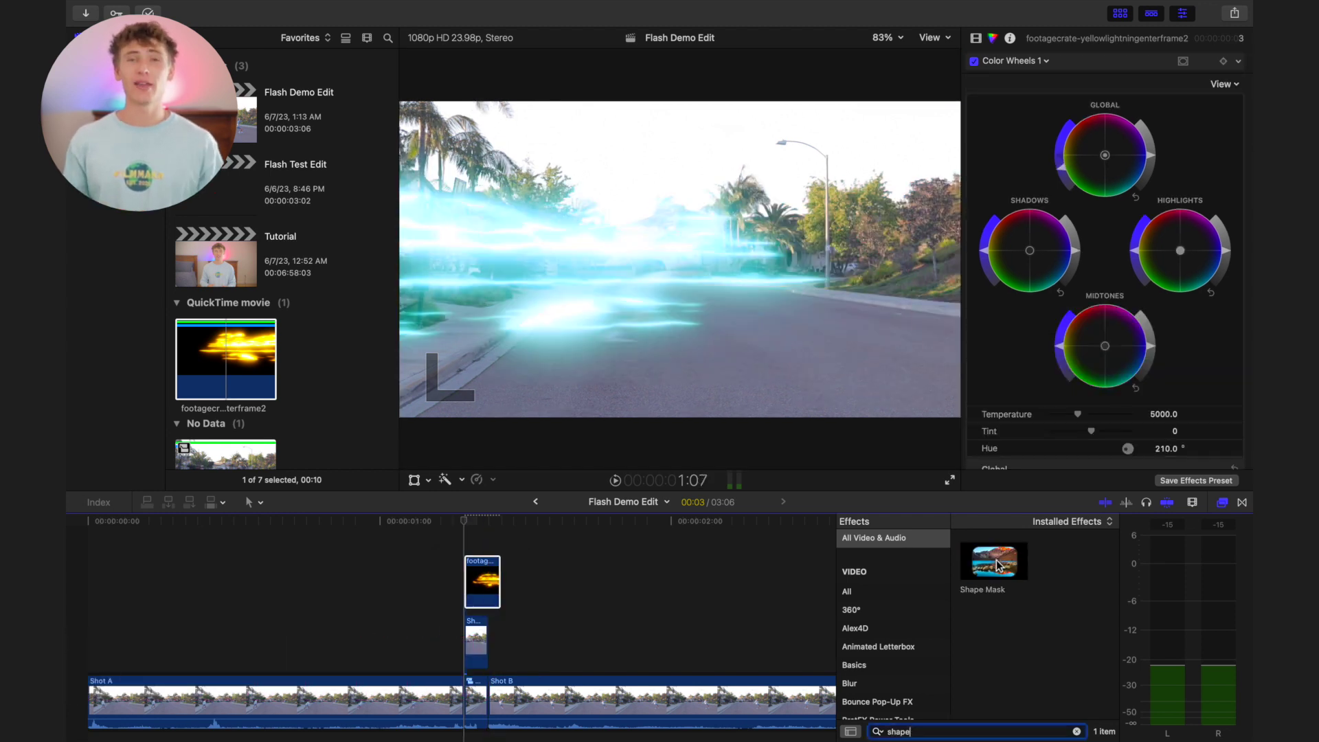
pyautogui.moveTo(1002, 565); pyautogui.dragTo(489, 579)
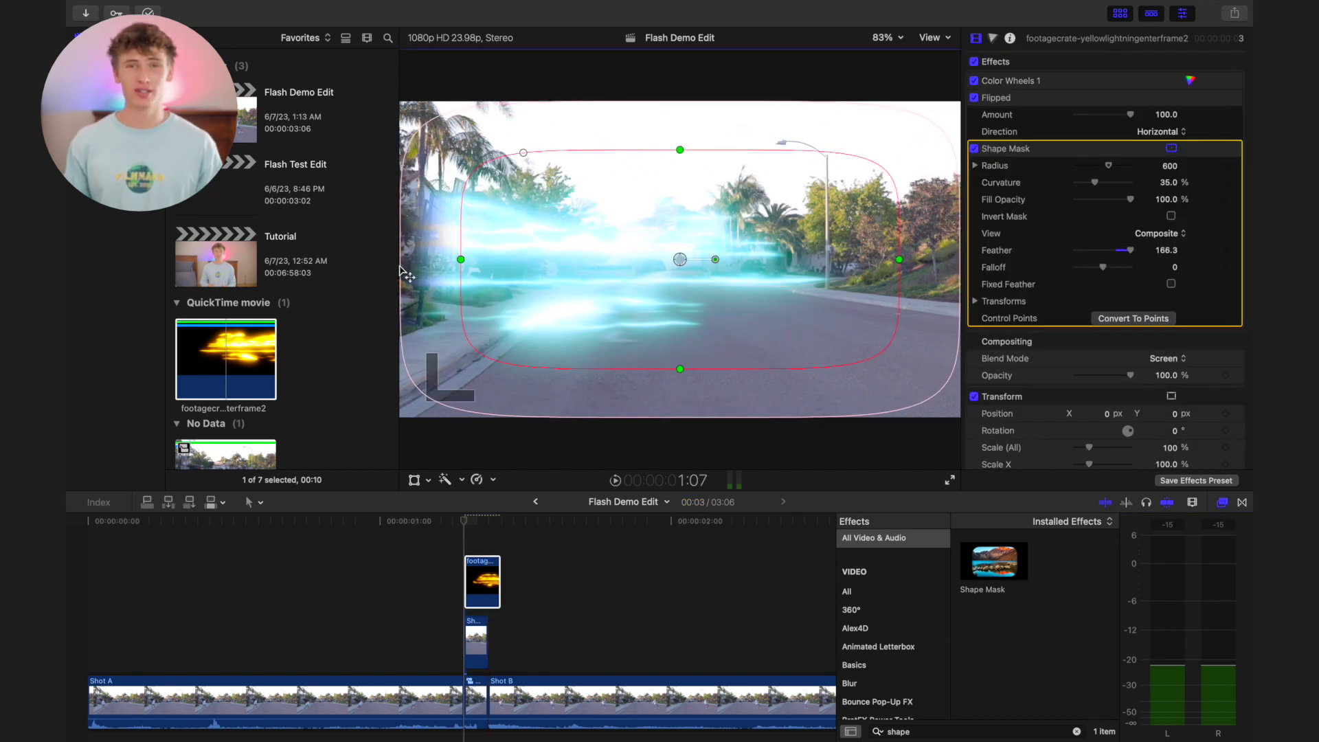
pyautogui.hotkey('shift', 't')
pyautogui.moveTo(959, 103); pyautogui.dragTo(853, 200)
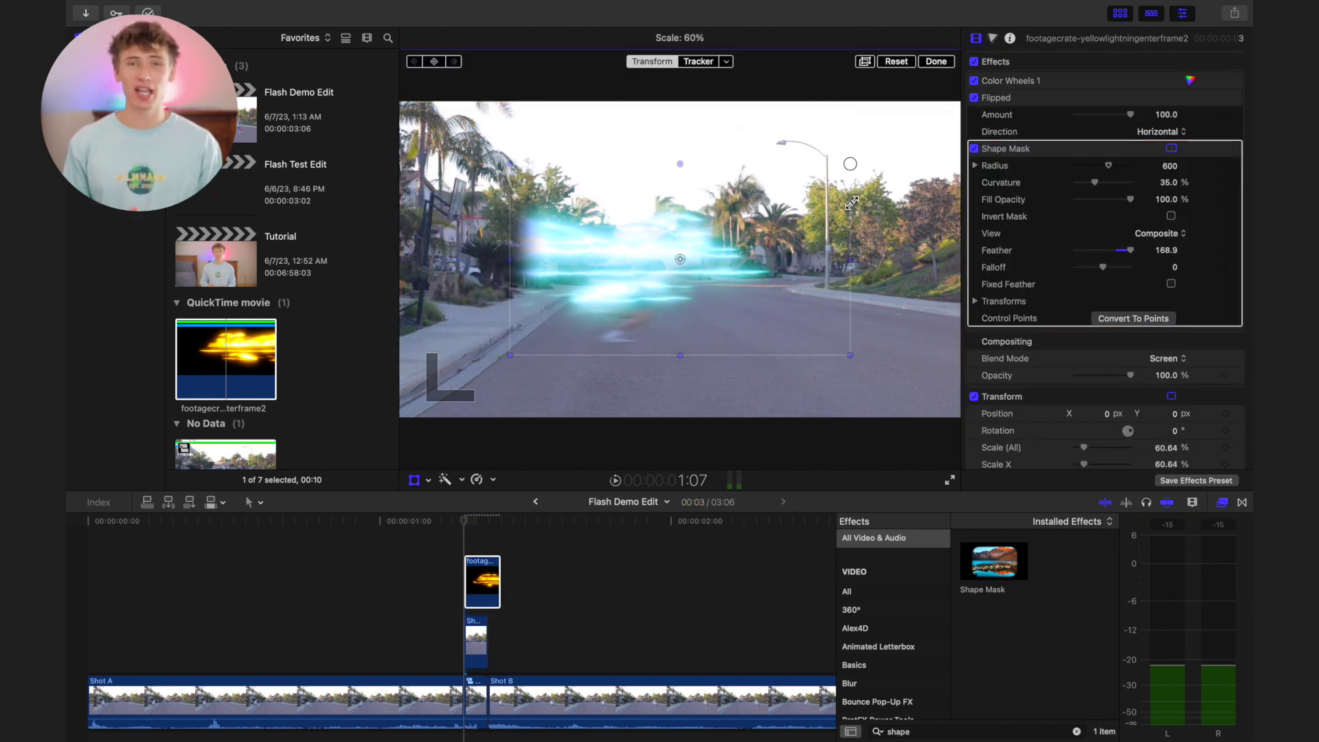
pyautogui.moveTo(683, 261); pyautogui.dragTo(603, 297)
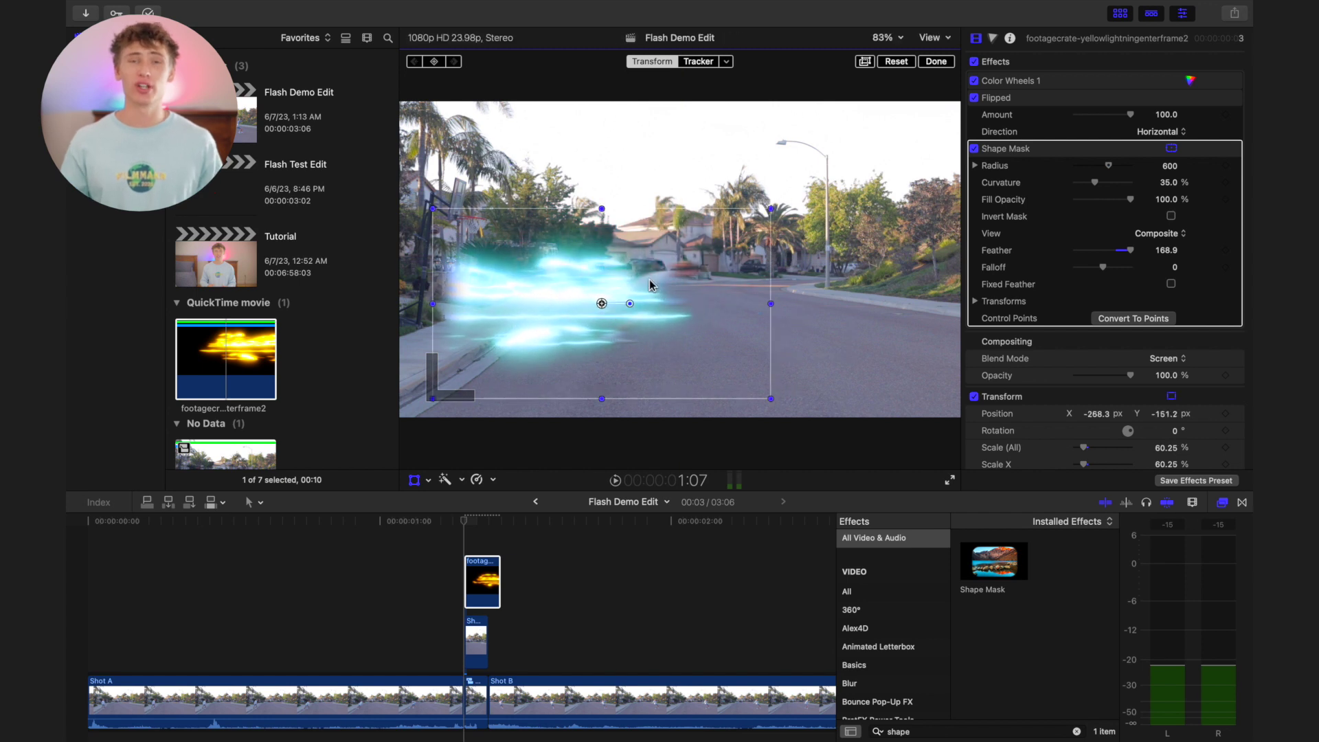
pyautogui.moveTo(771, 209); pyautogui.dragTo(732, 229)
pyautogui.moveTo(601, 303); pyautogui.dragTo(673, 291)
pyautogui.press('Right')
pyautogui.press('Right')
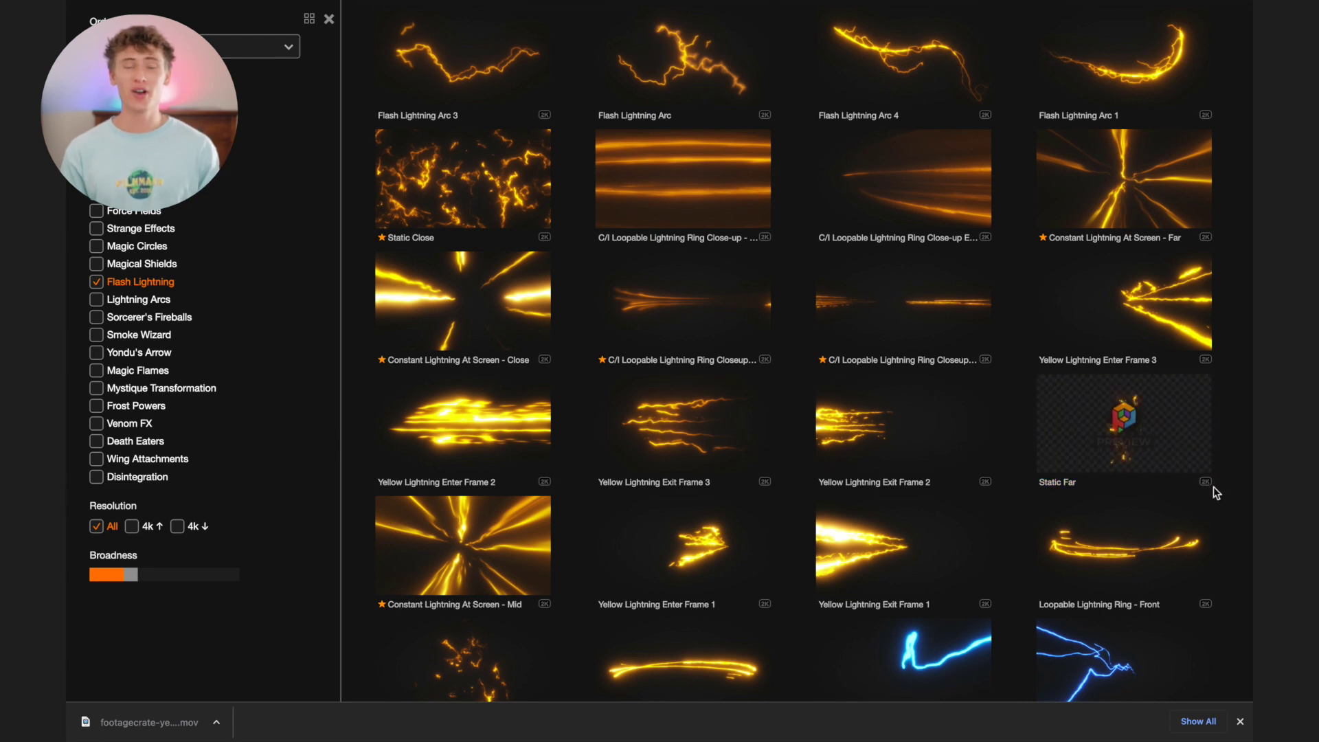
# Step: Download the Static Far lightning clip from the Flash Lightning collection
pyautogui.click(1208, 491)
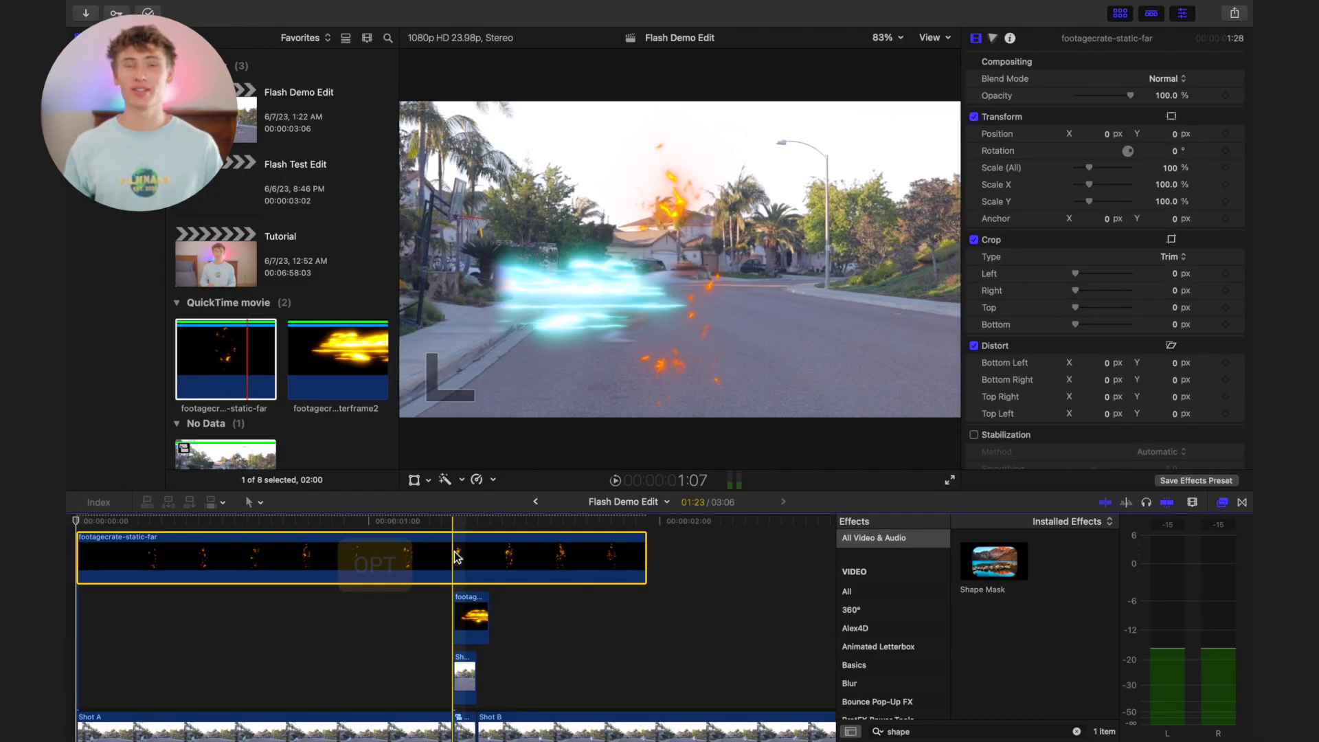
# Step: Trim the static clip's end to the cut, blend it in Screen mode and set Hue to 179°
pyautogui.hotkey('alt', ']')
pyautogui.click(1168, 78)
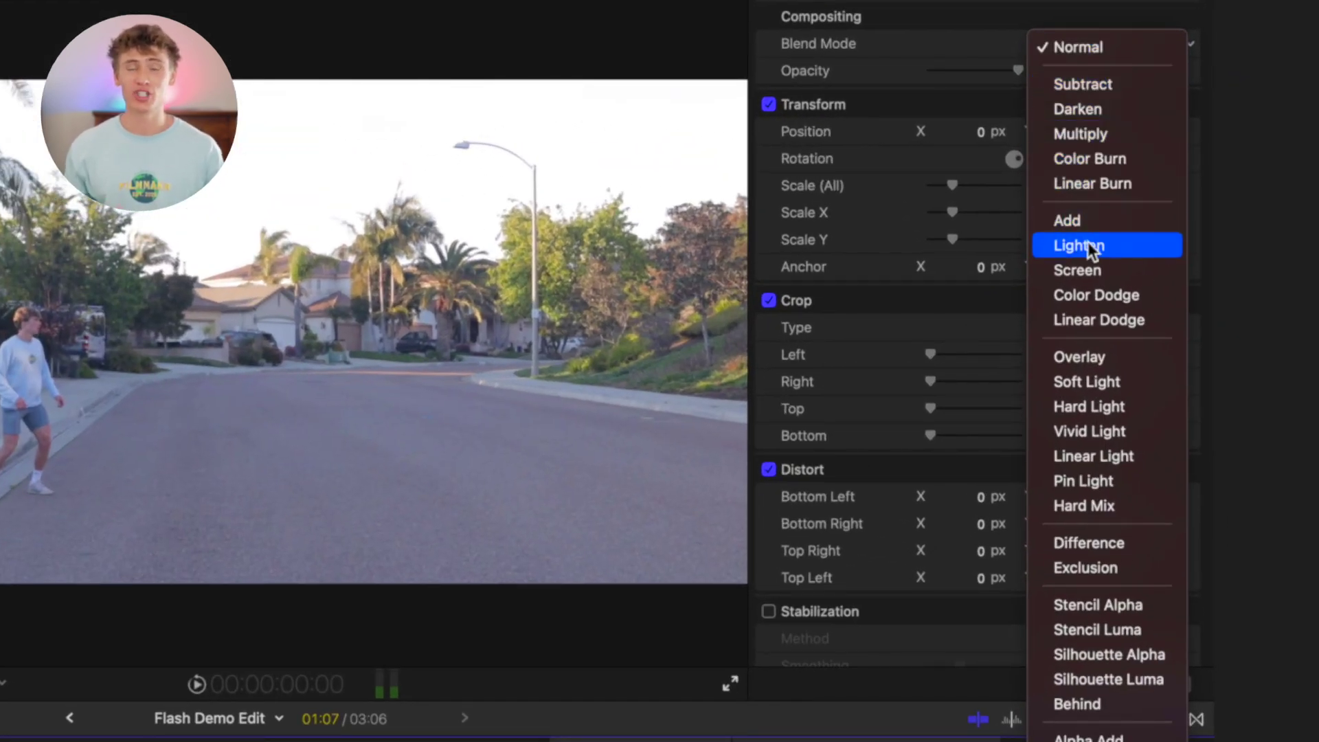
pyautogui.click(1090, 269)
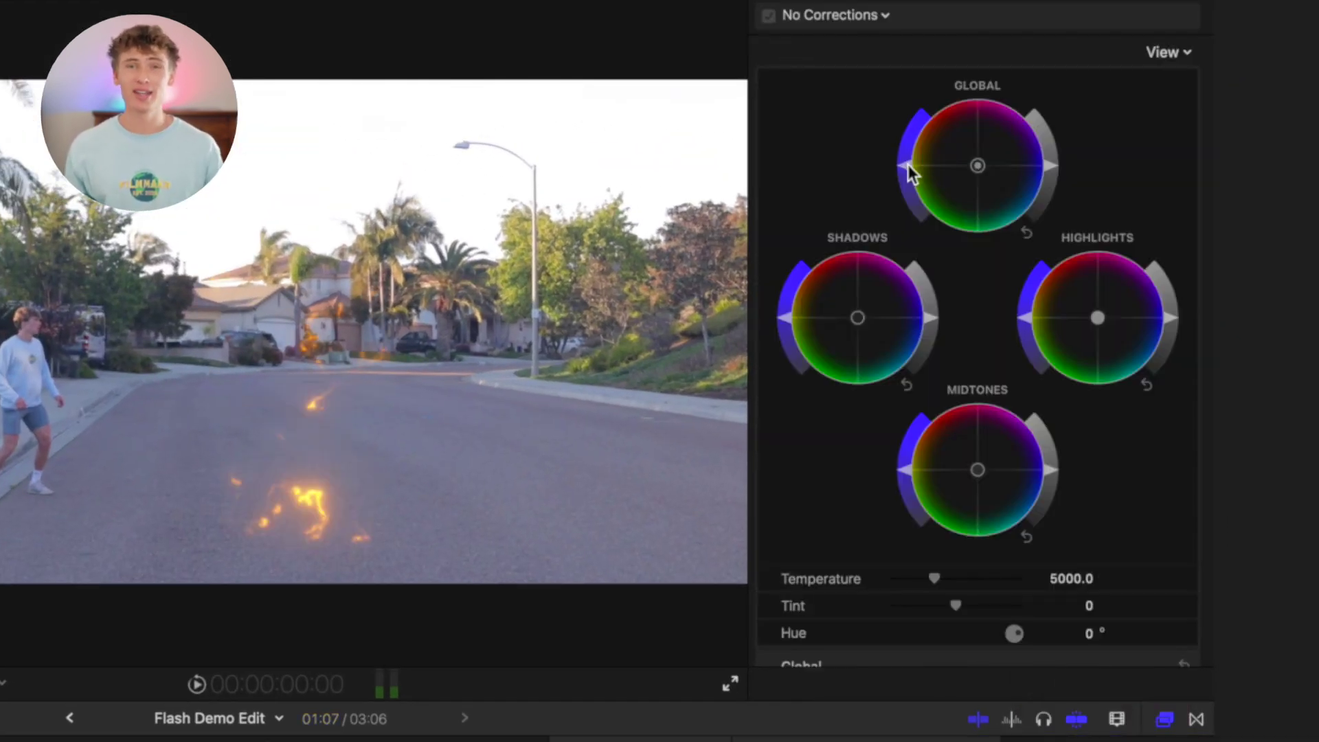
pyautogui.scroll(-3, 1003, 330)
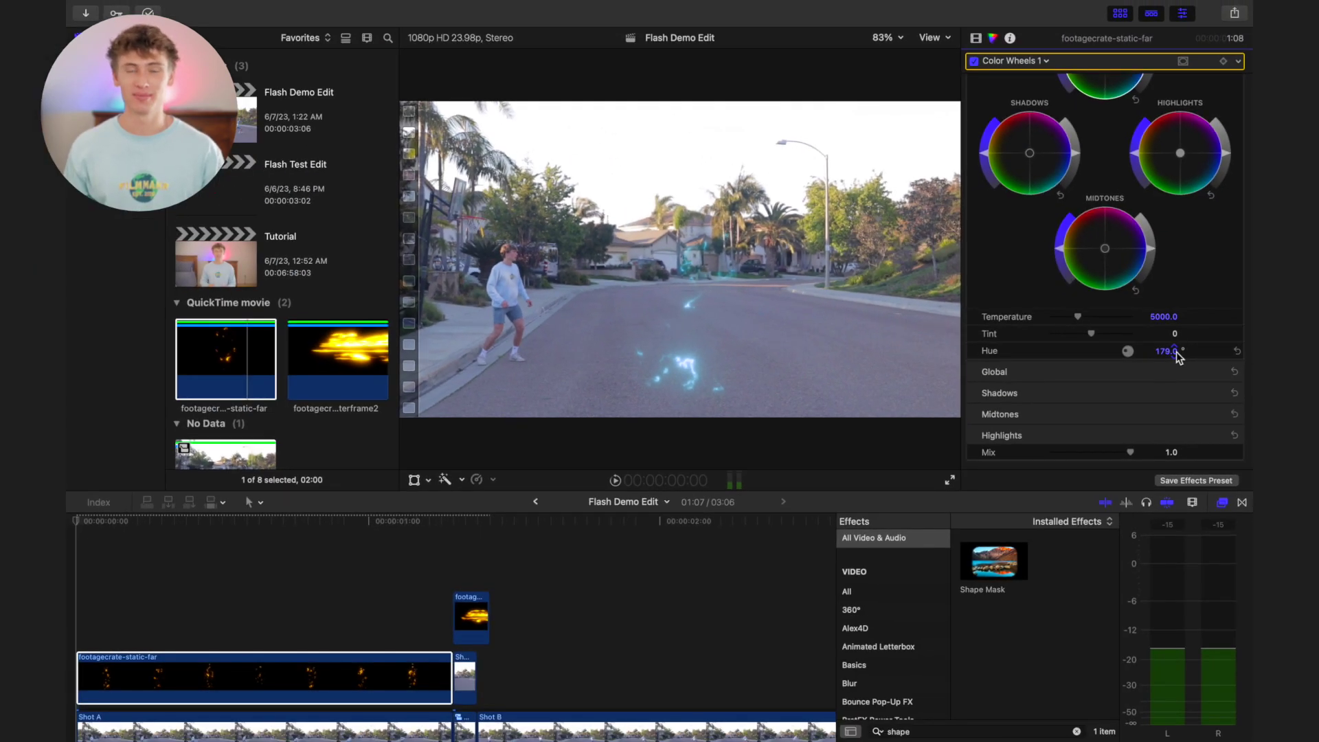
# Step: Keyframe the static lightning's position and shape so it follows the runner frame by frame
pyautogui.moveTo(759, 275); pyautogui.dragTo(536, 305)
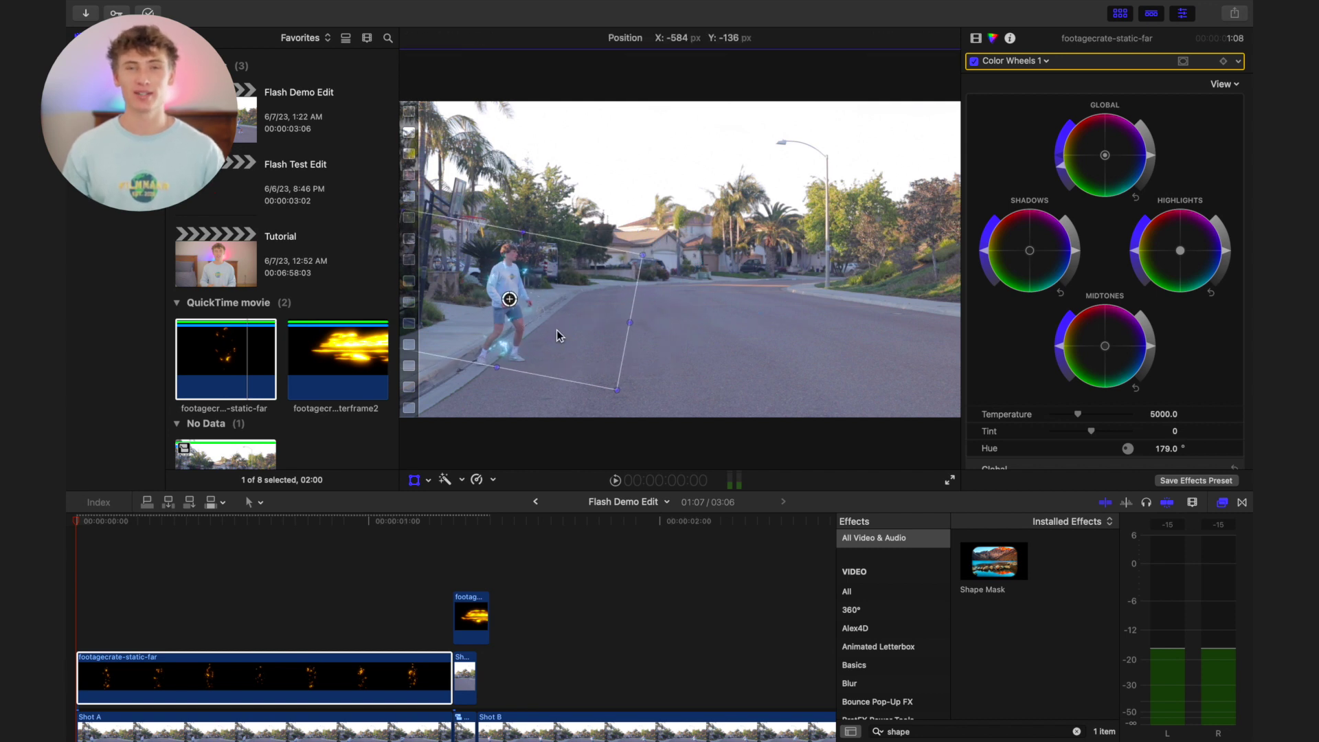
pyautogui.click(434, 61)
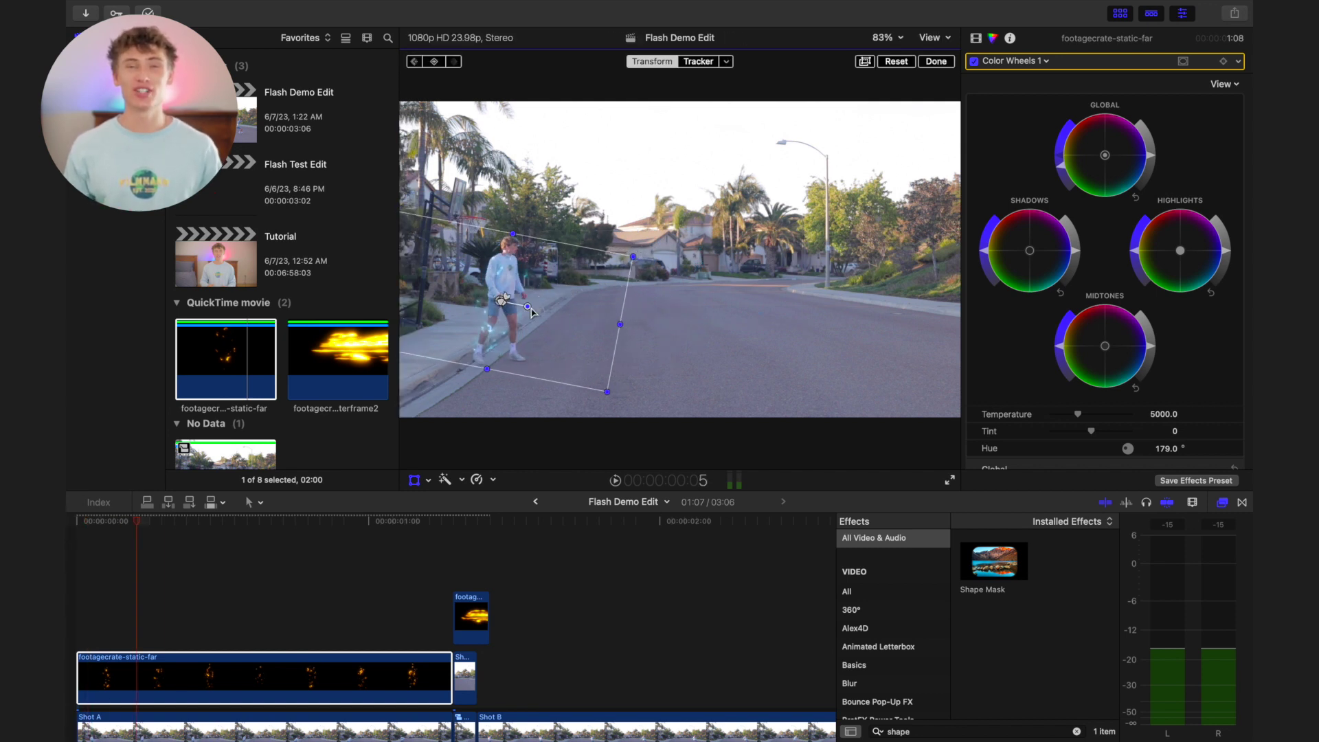
pyautogui.moveTo(561, 318); pyautogui.dragTo(635, 334)
pyautogui.press('Right')
pyautogui.press('Right')
pyautogui.press('Right')
pyautogui.press('Right')
pyautogui.press('Right')
pyautogui.press('Right')
pyautogui.press('Right')
pyautogui.press('Right')
pyautogui.press('Right')
# Step: Paste a copy of the static lightning over Shot B and set its Scale to 47
pyautogui.press('super+v')
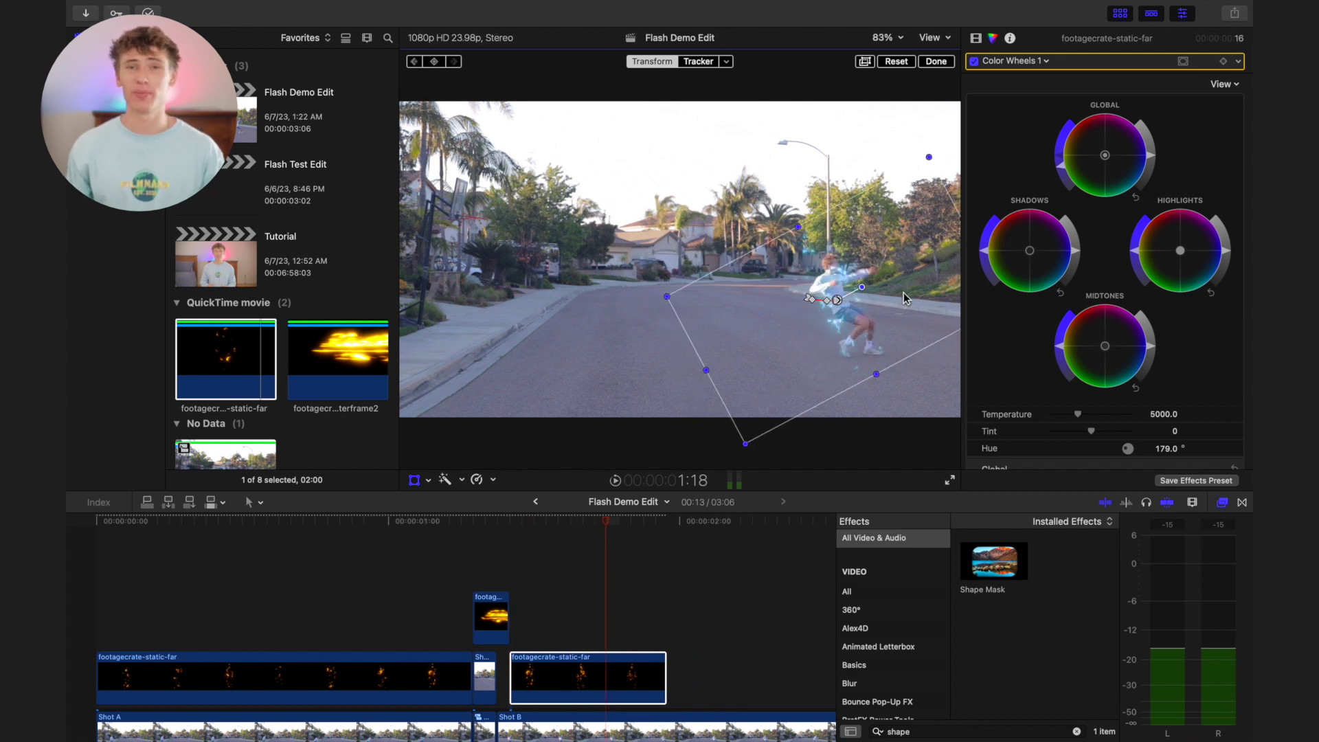
pyautogui.press('l')
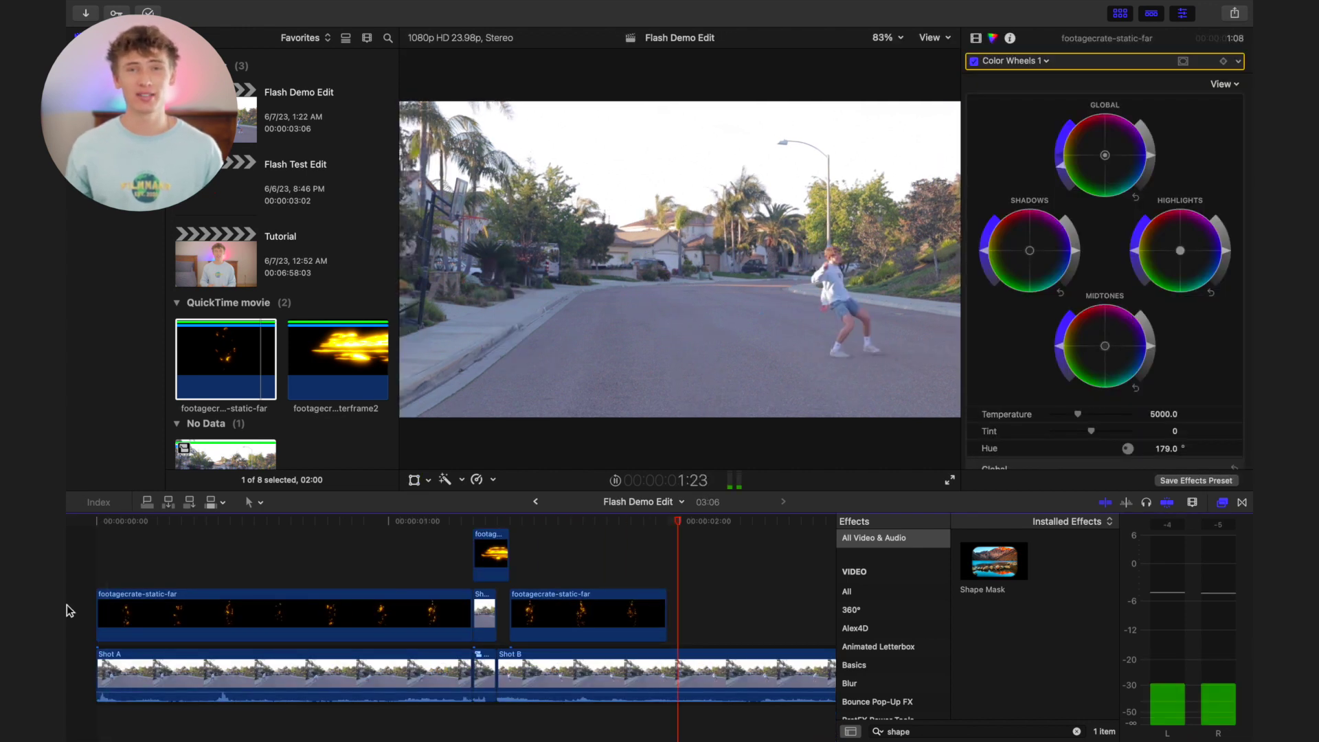
pyautogui.click(975, 38)
pyautogui.click(1168, 211)
pyautogui.press('Return')
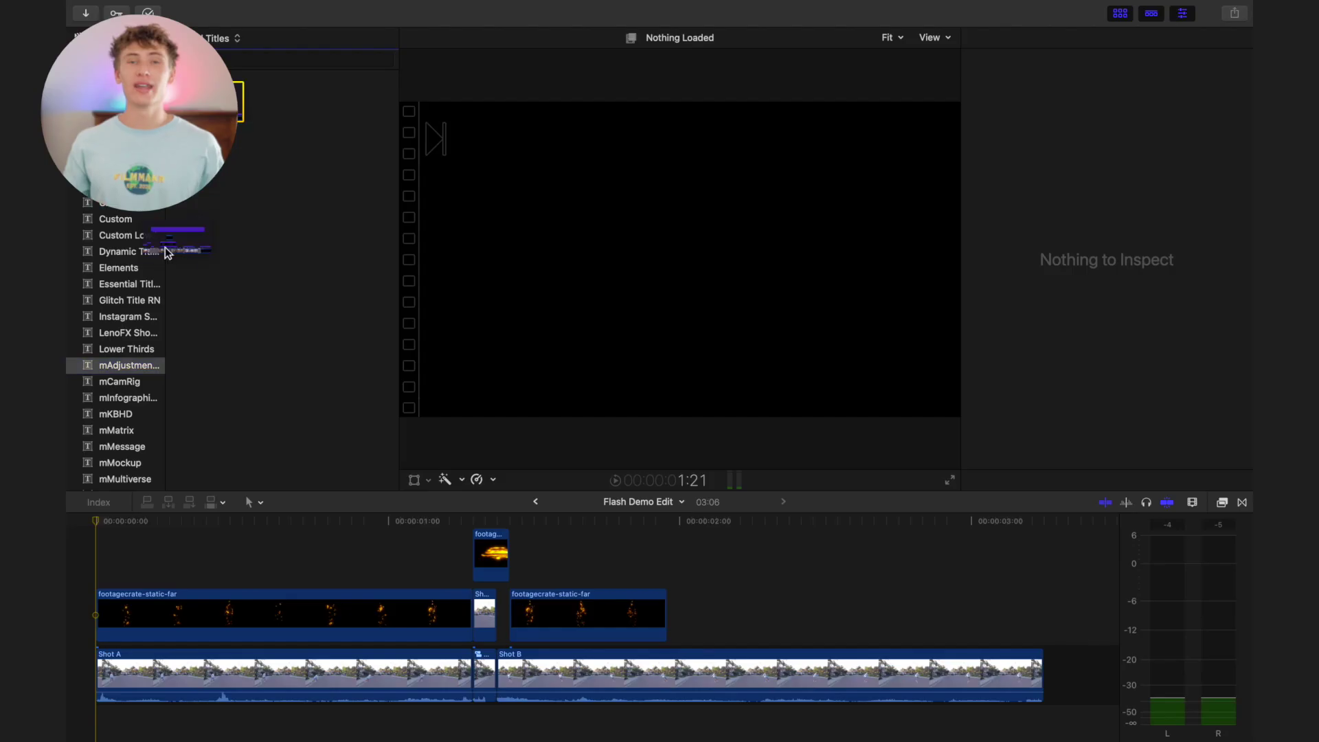
# Step: Place an mAdjustment Layer above the lightning clips and begin giving it a short duration
pyautogui.moveTo(167, 253); pyautogui.dragTo(102, 529)
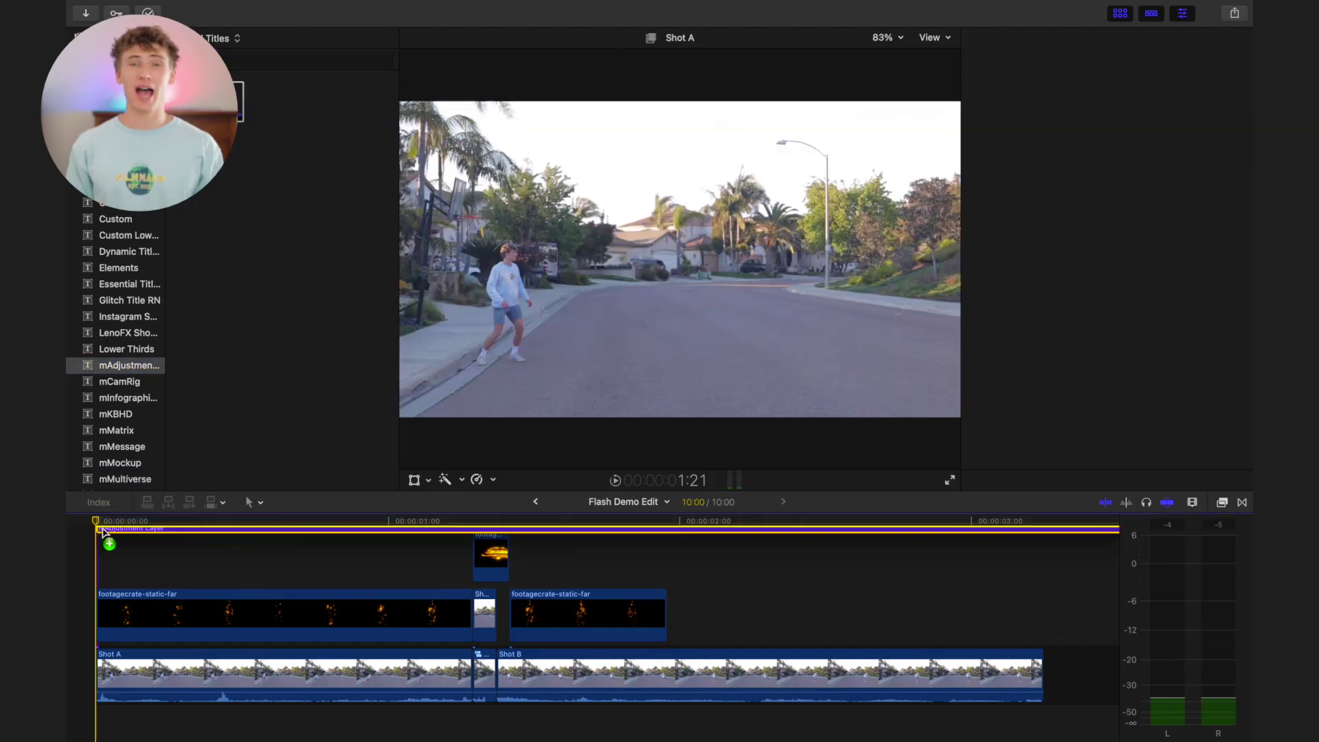
pyautogui.click(102, 529)
pyautogui.hotkey('ctrl', 'd')
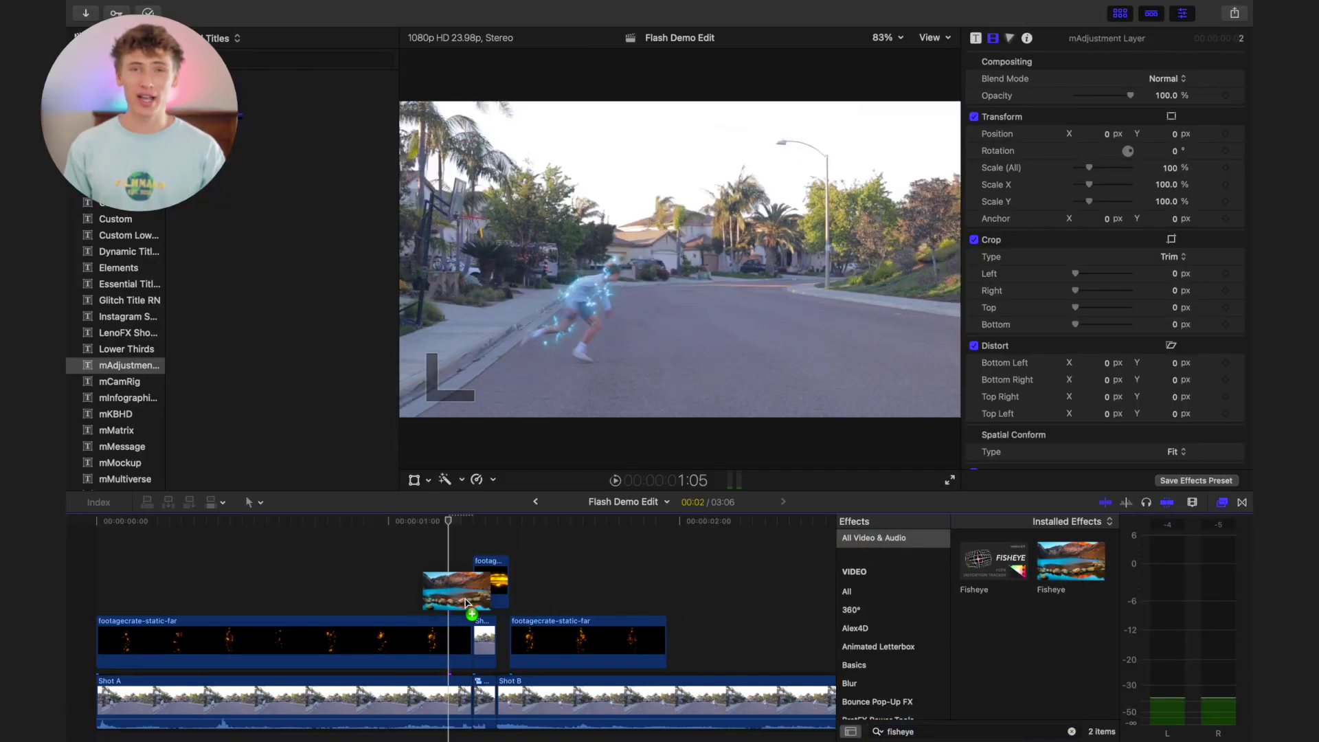
# Step: Apply the Fisheye effect to the adjustment layer with Amount -0.5
pyautogui.moveTo(461, 604); pyautogui.dragTo(460, 604)
pyautogui.click(1168, 98)
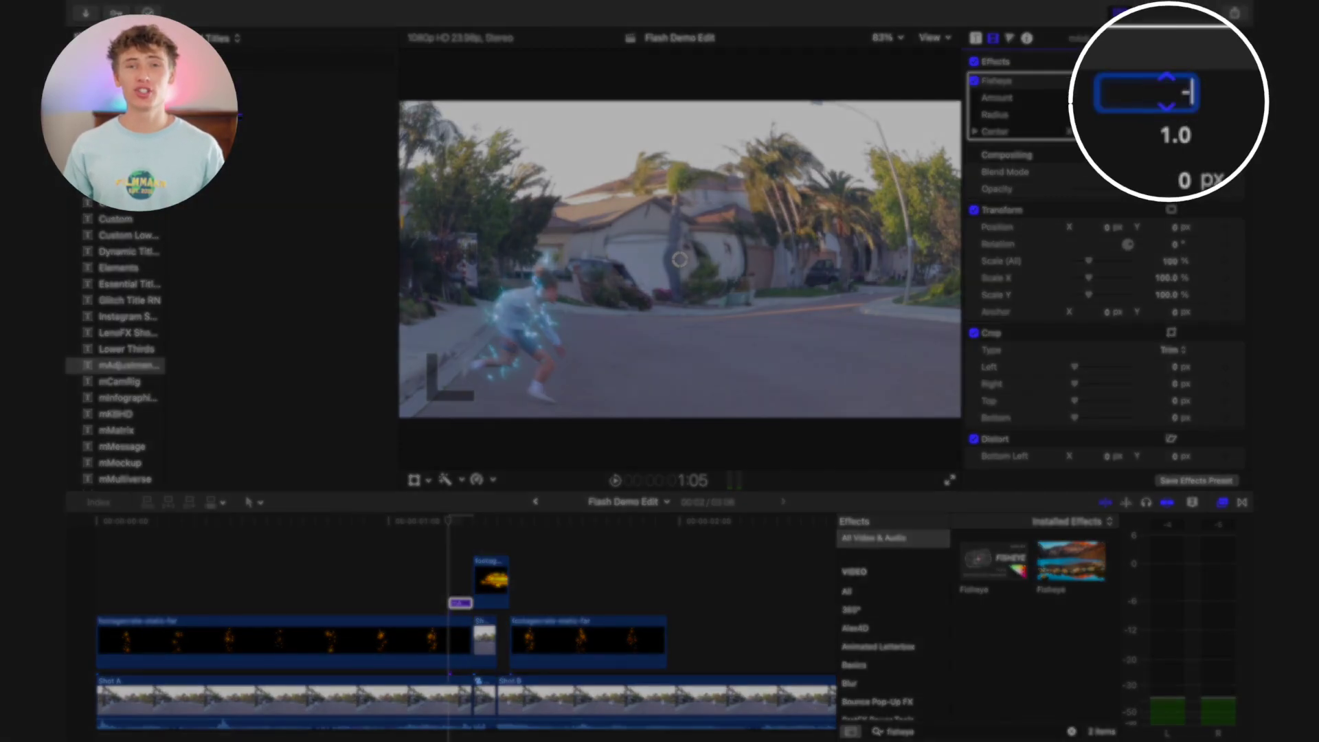
pyautogui.write('-0.5')
pyautogui.press('Return')
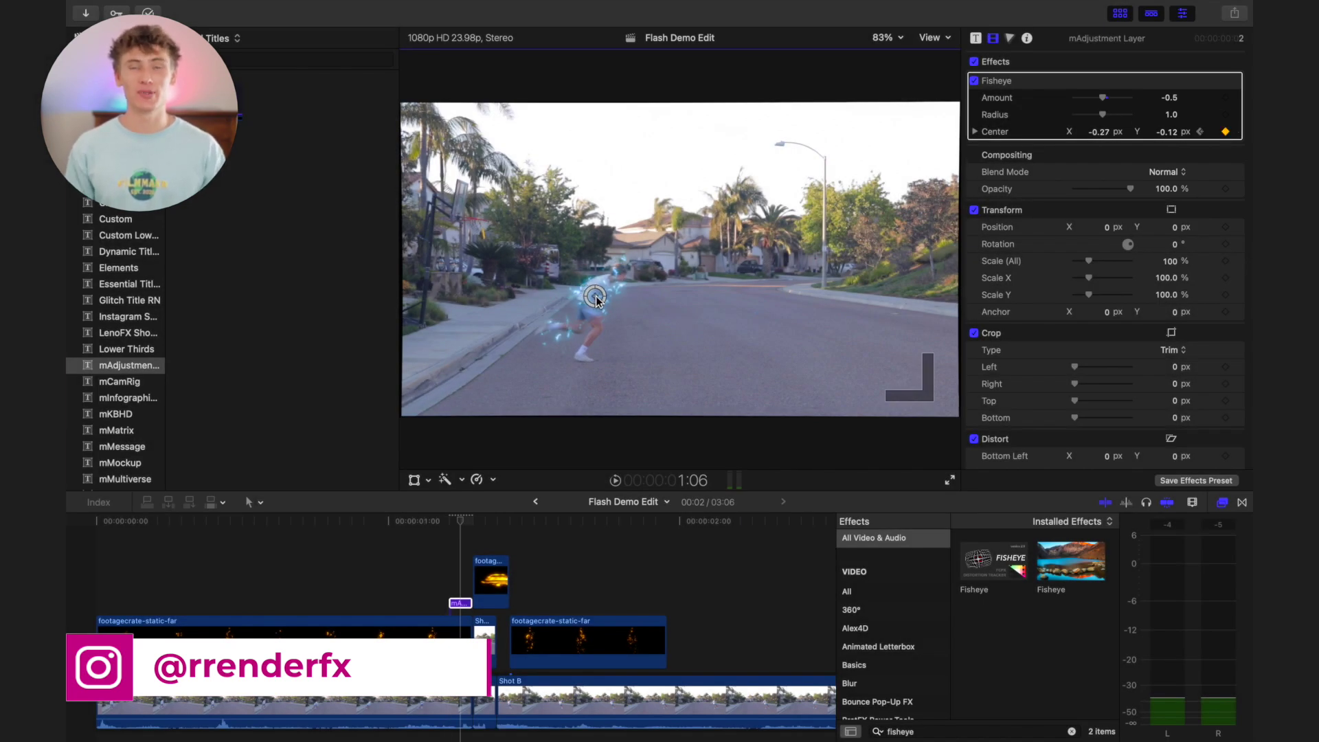
# Step: Add a Fisheye shape mask tilted and stretched around the runner, and keyframe it
pyautogui.click(1172, 81)
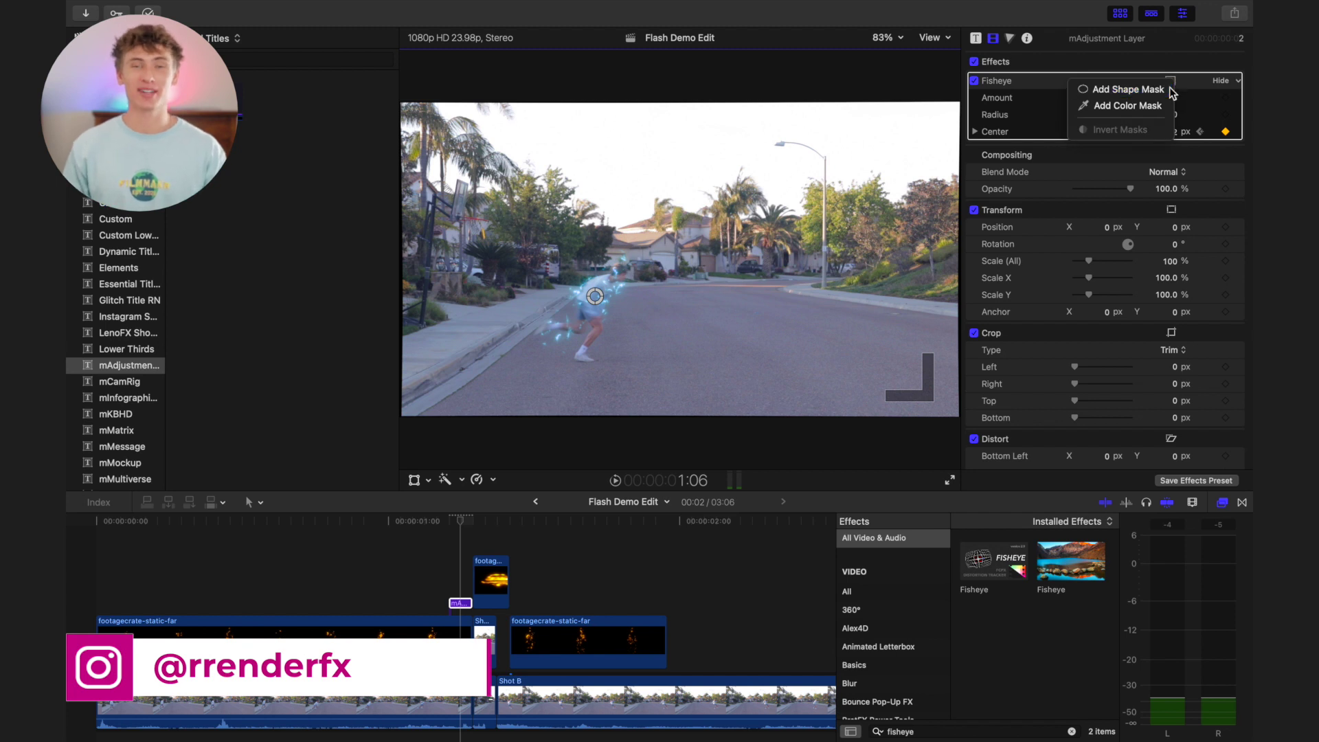
pyautogui.click(1128, 89)
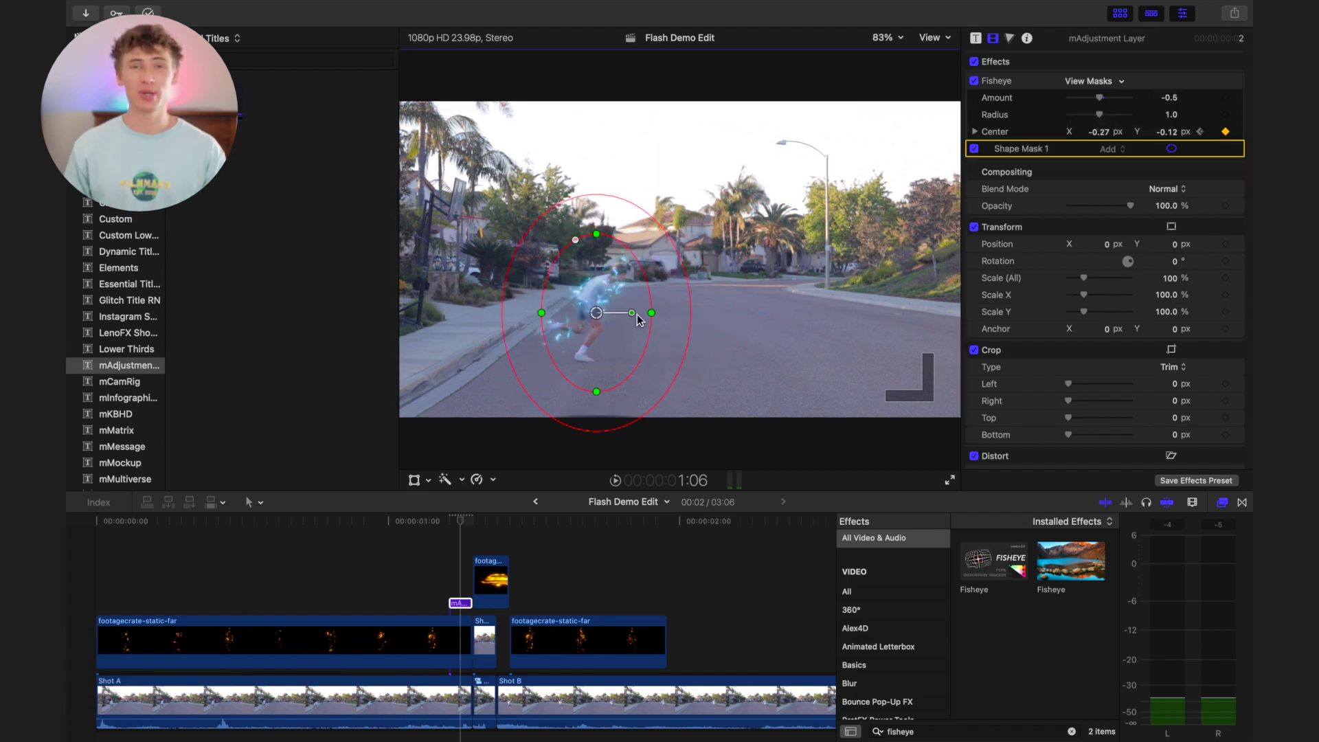
pyautogui.moveTo(676, 272); pyautogui.dragTo(899, 248)
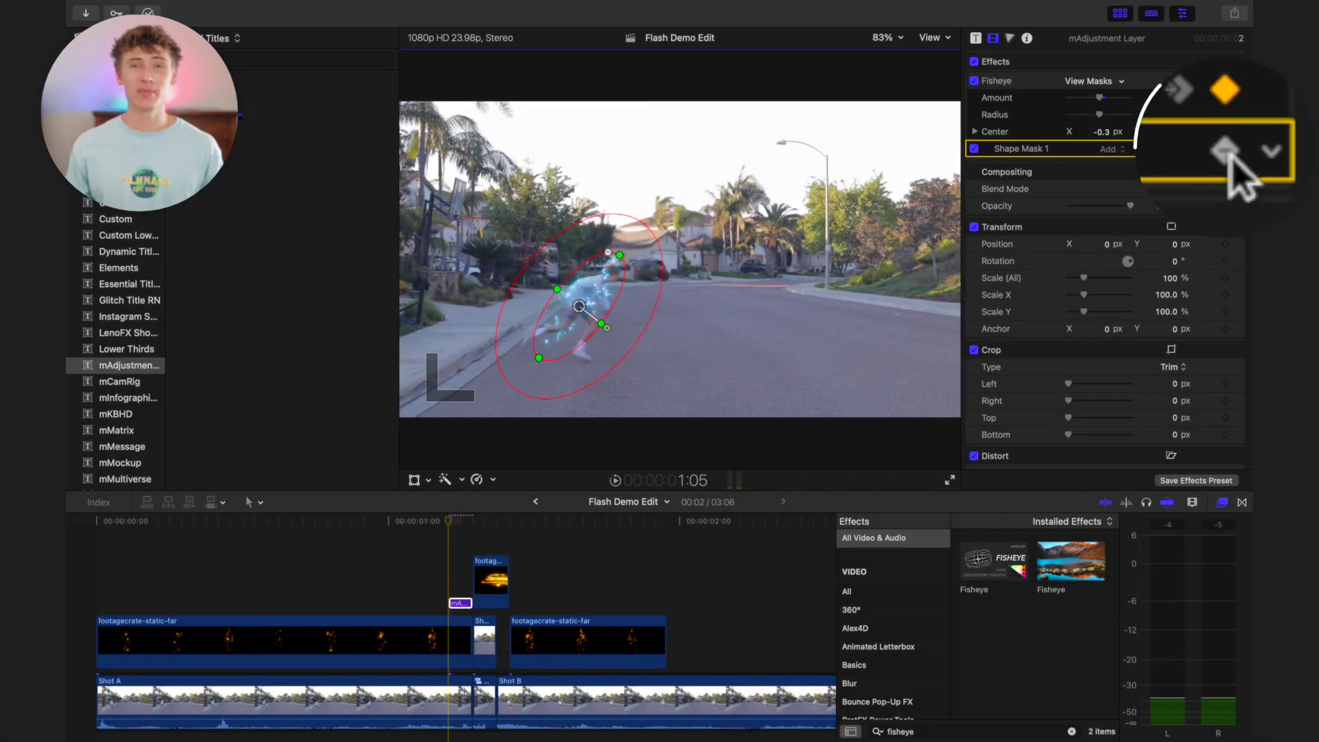
pyautogui.click(1226, 149)
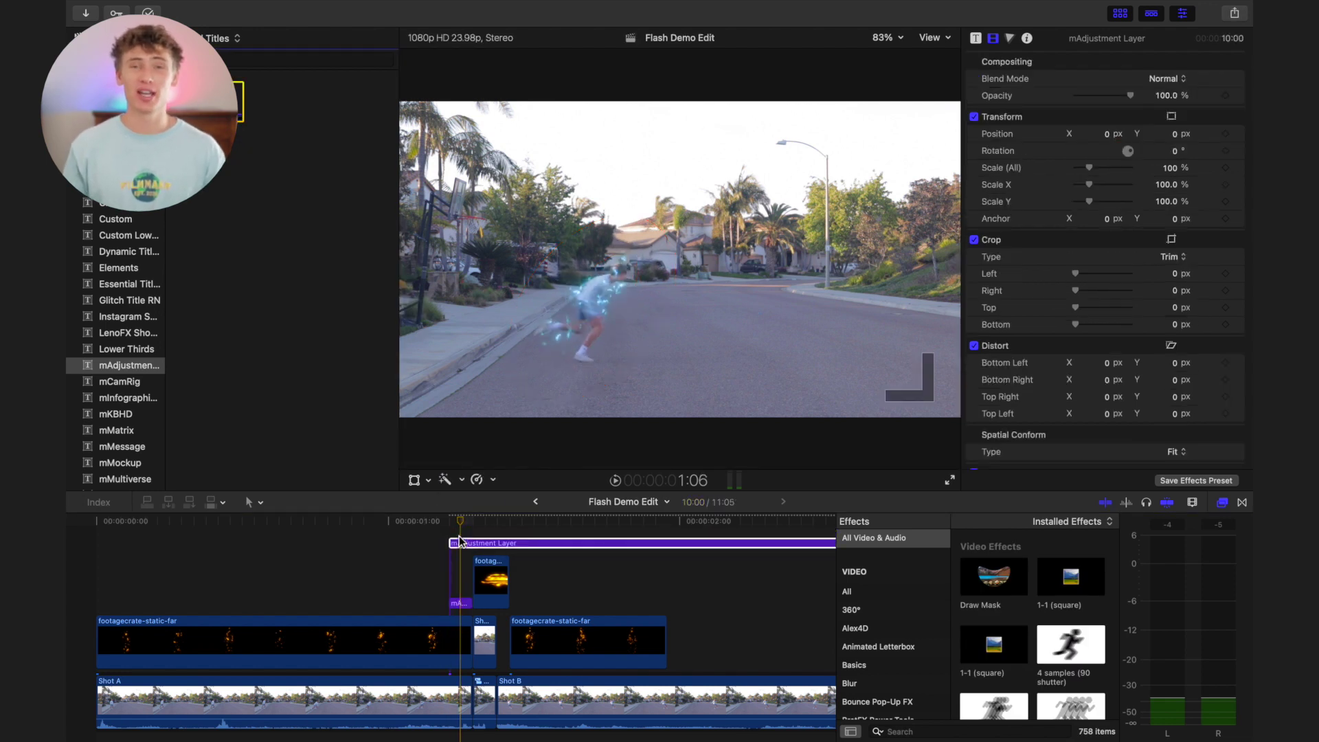
# Step: Set the adjustment layer's duration to 1:06
pyautogui.hotkey('ctrl', 'd')
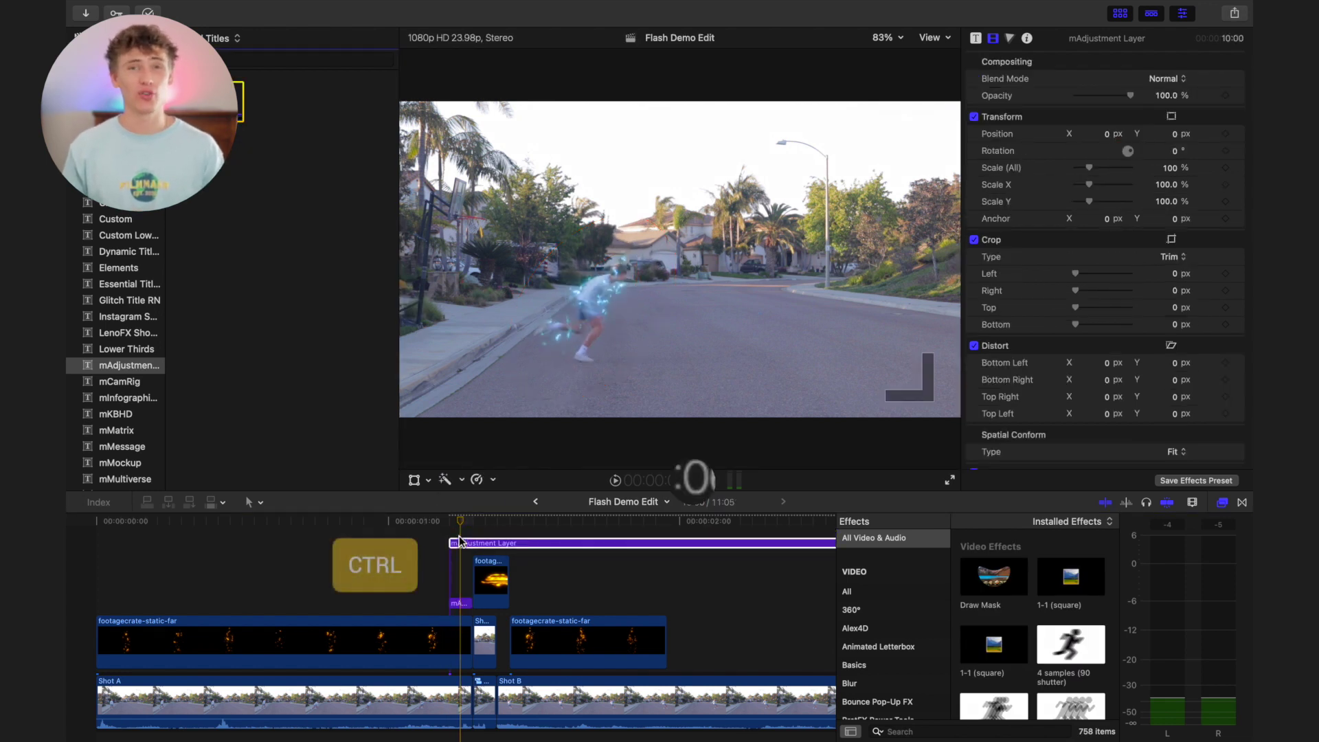
pyautogui.write('106')
pyautogui.press('Return')
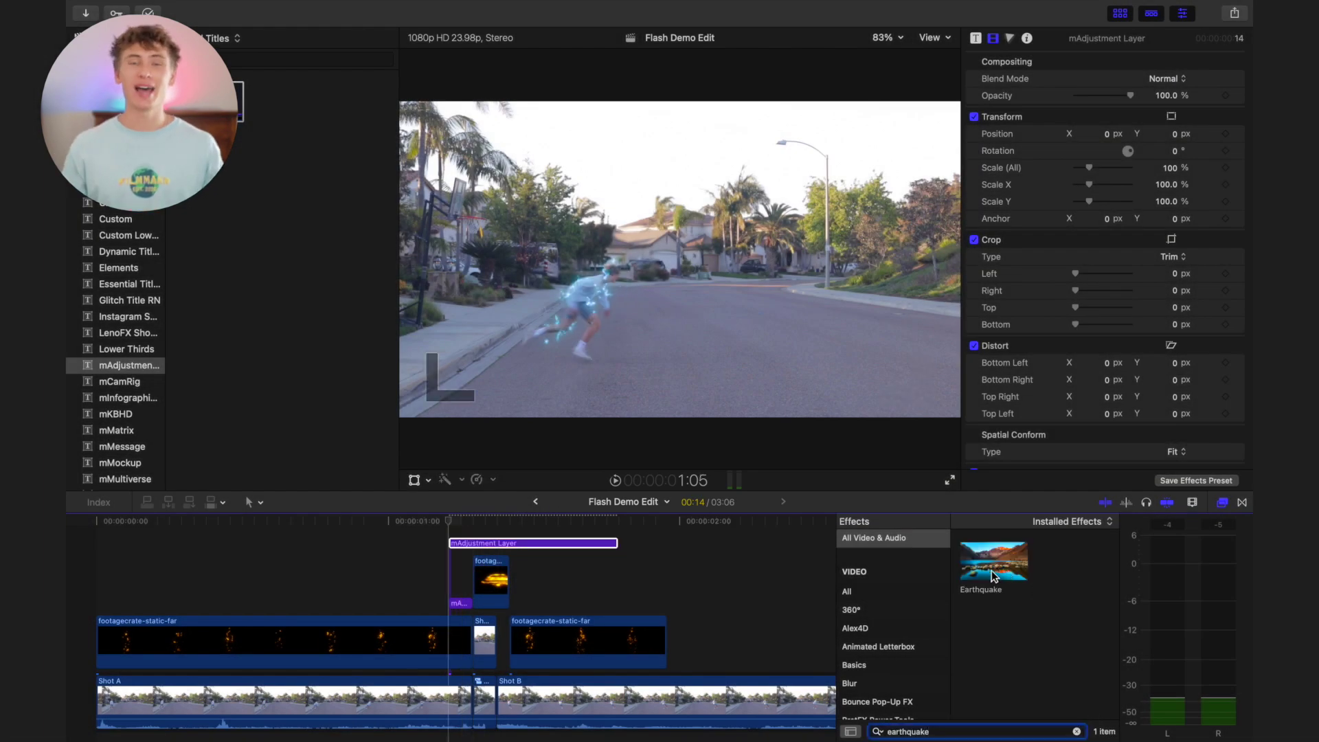
# Step: Apply Earthquake to the adjustment layer with Amount 20 and play back the shake
pyautogui.moveTo(991, 570); pyautogui.dragTo(577, 548)
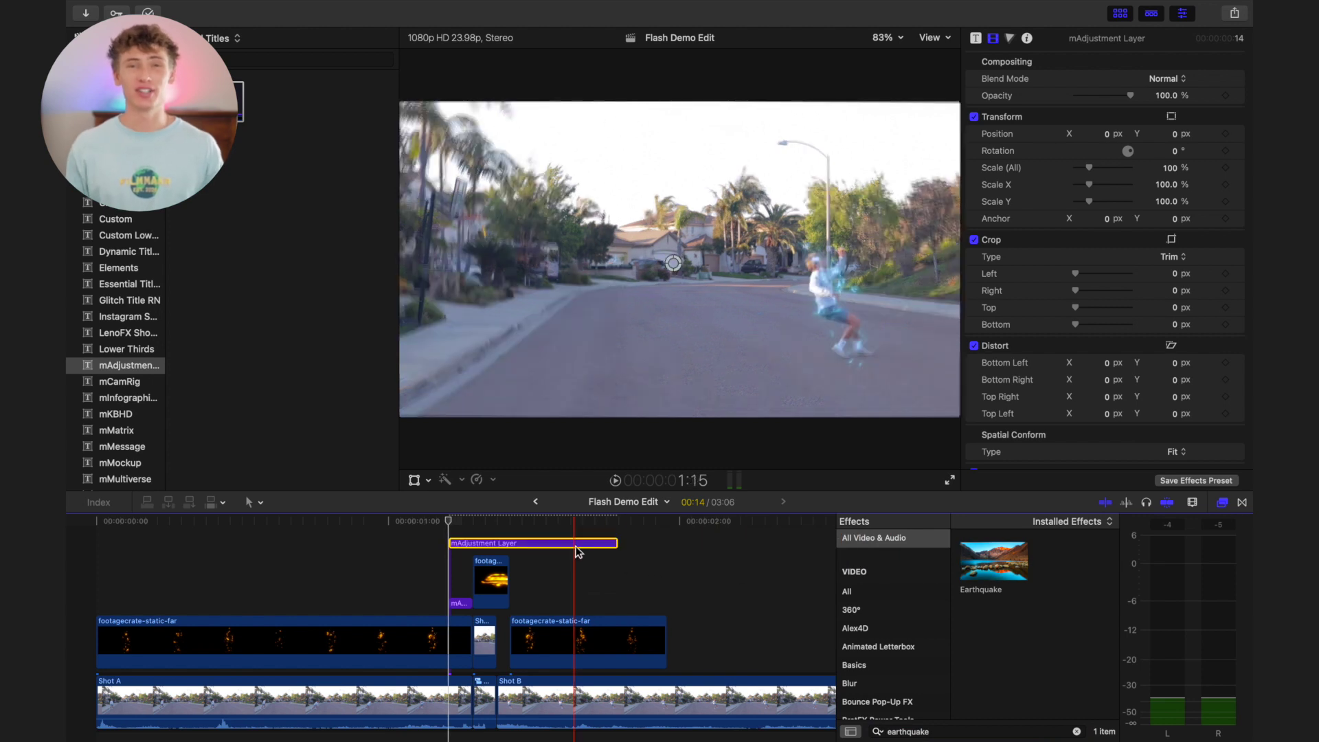
pyautogui.write('20')
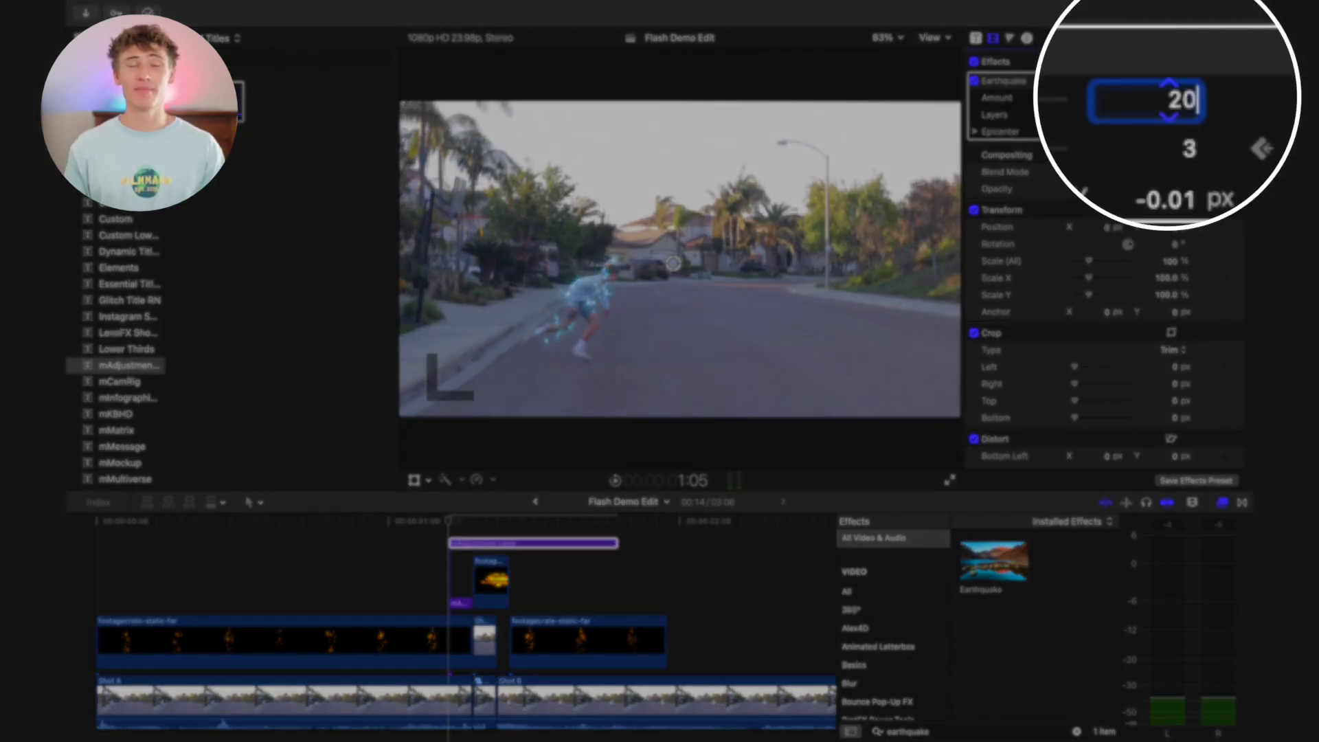
pyautogui.press('Return')
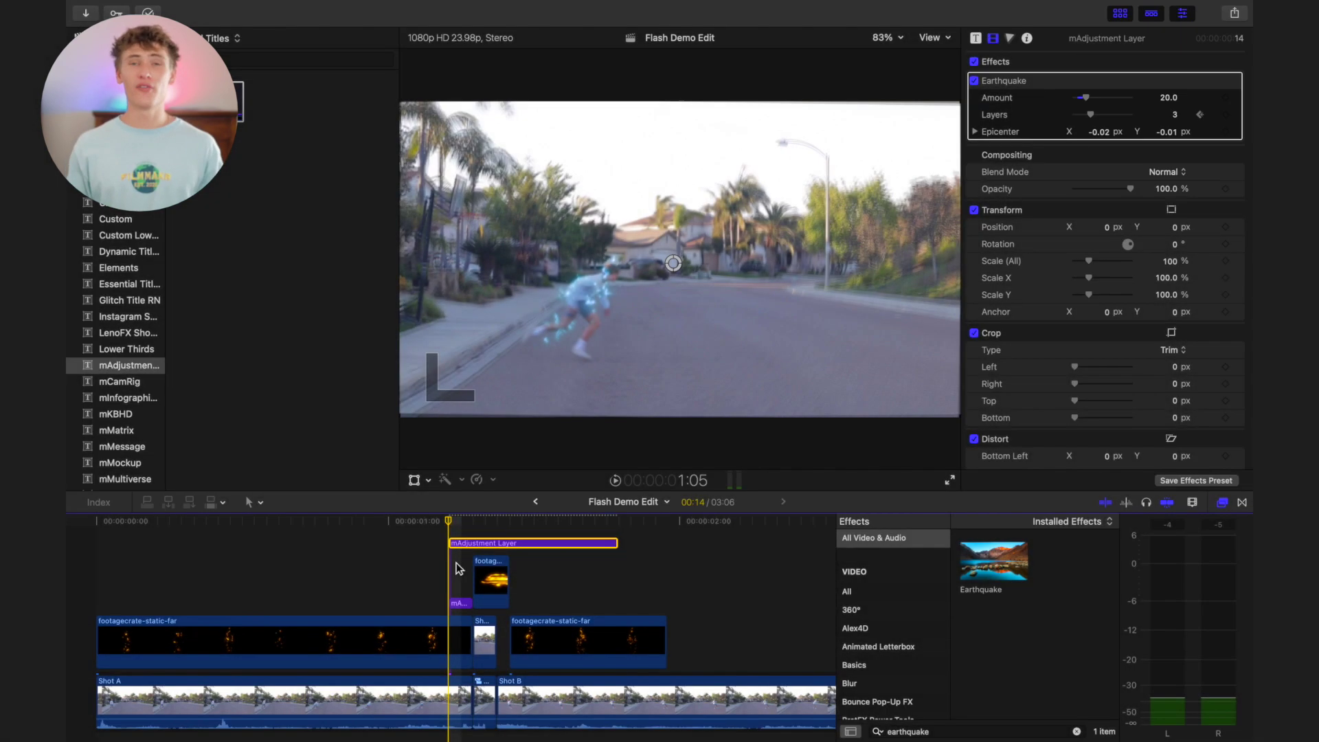
pyautogui.press('space')
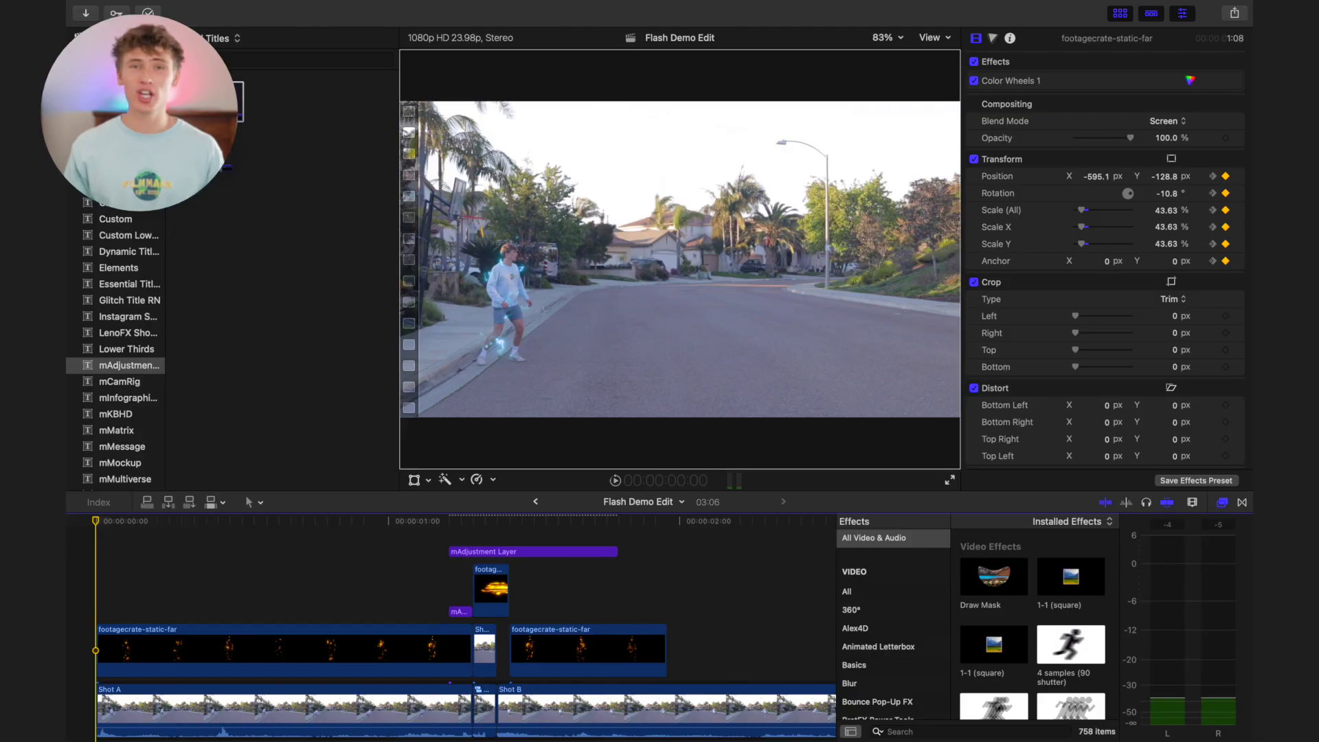
# Step: Place an mAdjustment Layer at the timeline start, above every other clip
pyautogui.moveTo(139, 412); pyautogui.dragTo(103, 546)
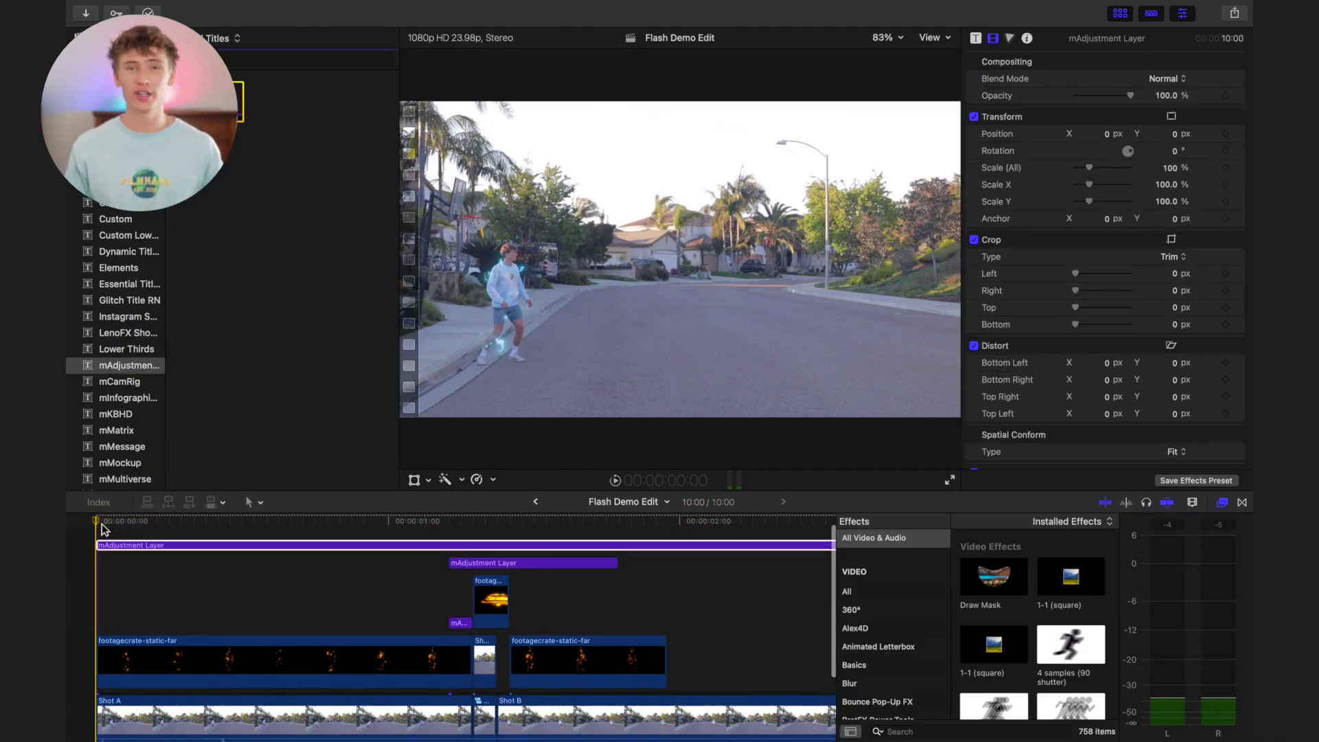